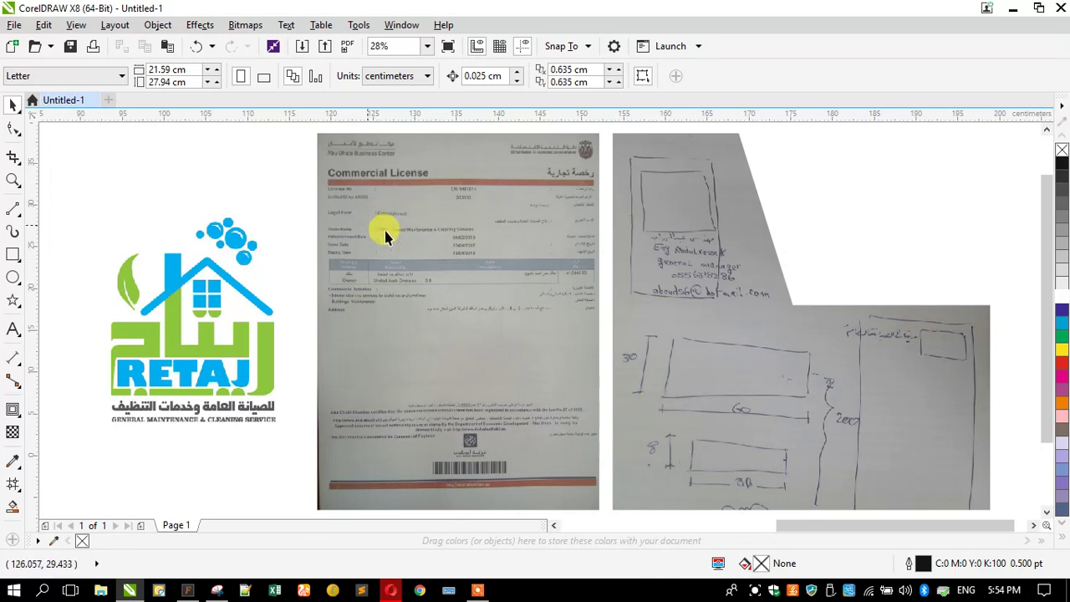
Draw a rectangle in the empty area beside the RETAJ logo and set its size to 50 × 20 cm.
{"action": "scroll", "coordinate": [862, 273], "scroll_direction": "down", "scroll_amount": 2}
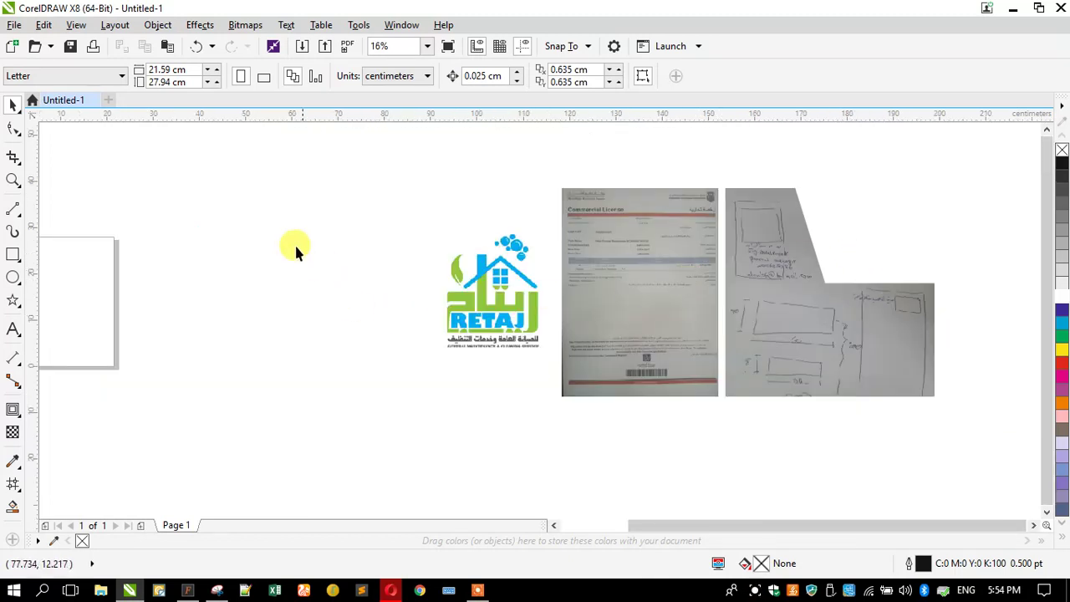
{"action": "scroll", "coordinate": [296, 249], "scroll_direction": "up", "scroll_amount": 2}
{"action": "left_click", "coordinate": [12, 258]}
{"action": "left_click_drag", "start_coordinate": [131, 186], "coordinate": [471, 344]}
{"action": "left_click", "coordinate": [163, 70]}
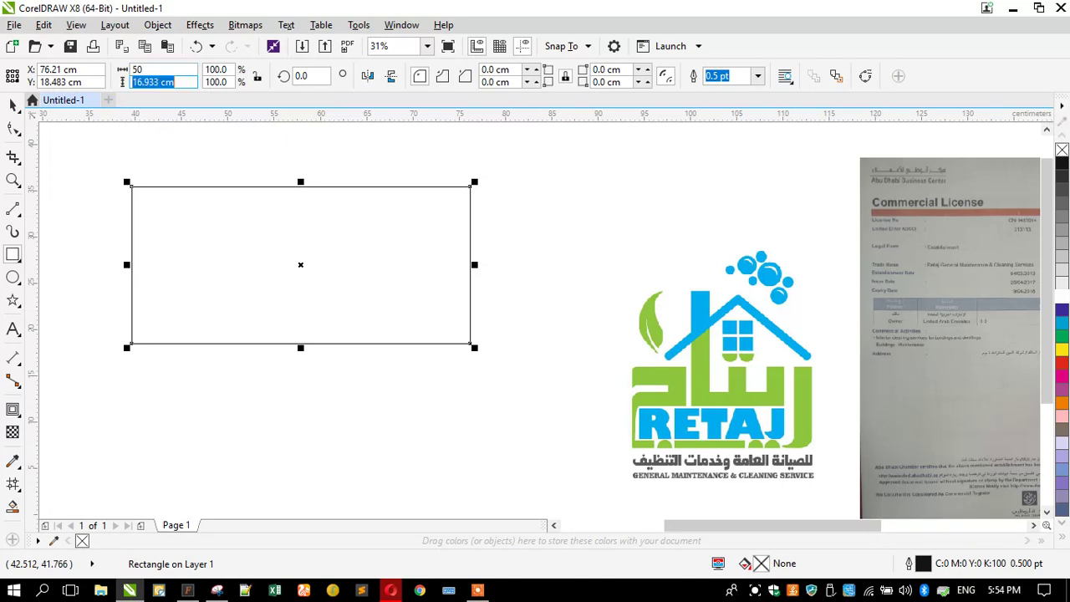
{"action": "type", "text": "20"}
{"action": "key", "text": "Return"}
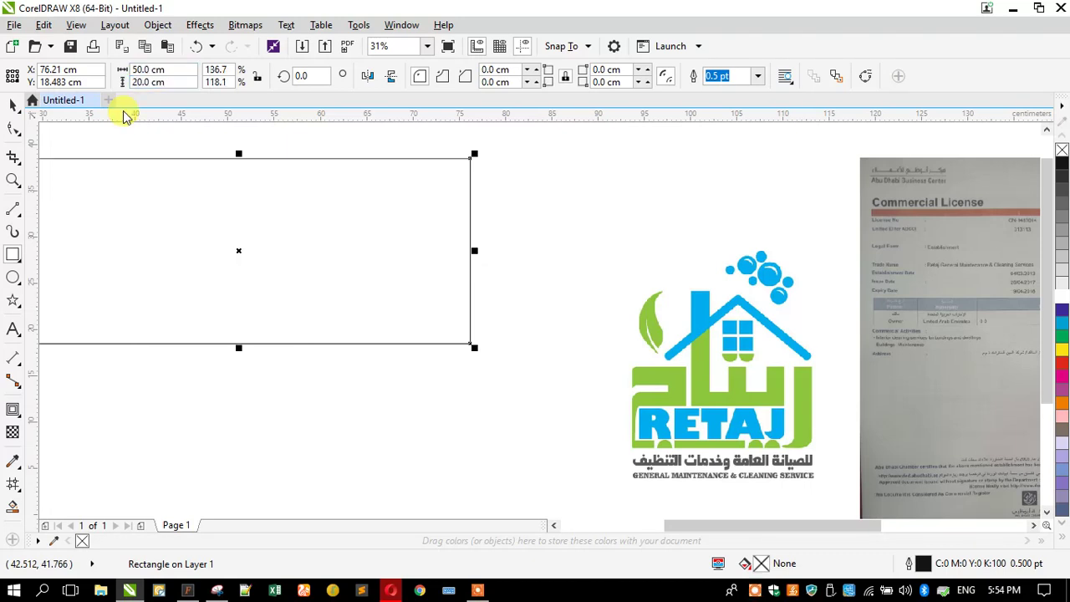
Move the 50 × 20 cm rectangle clear of the canvas edge and shift the RETAJ logo up next to it.
{"action": "left_click", "coordinate": [10, 106]}
{"action": "left_click_drag", "start_coordinate": [249, 229], "coordinate": [327, 260]}
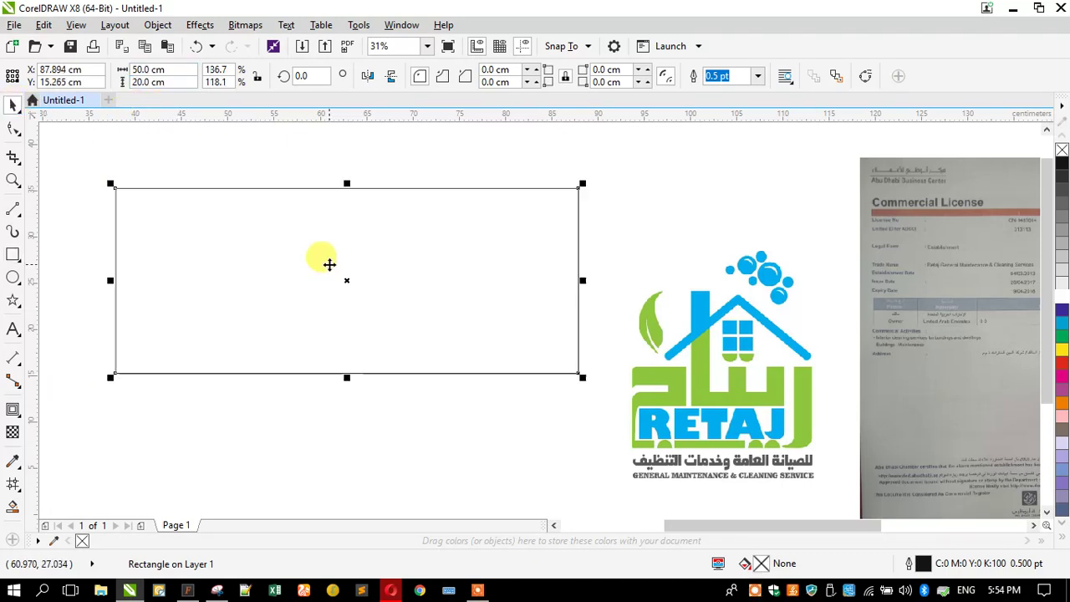
{"action": "left_click", "coordinate": [660, 347]}
{"action": "left_click_drag", "start_coordinate": [661, 347], "coordinate": [667, 294]}
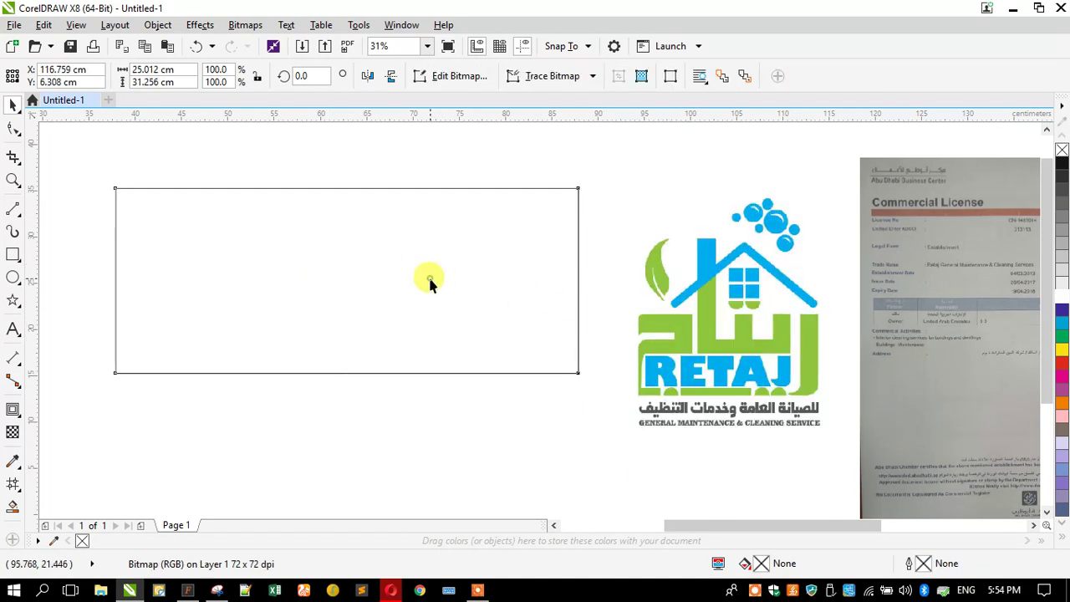
{"action": "left_click", "coordinate": [430, 279]}
{"action": "left_click", "coordinate": [54, 186]}
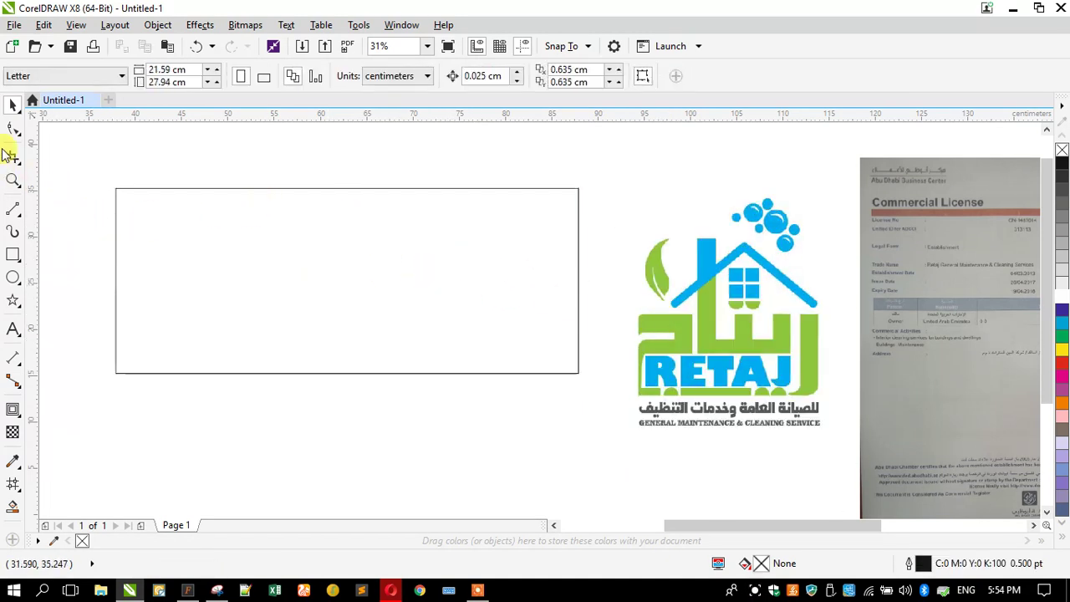
Draw an inner rectangle of about 46.6 × 16.5 cm and center it horizontally and vertically inside the outer rectangle.
{"action": "left_click", "coordinate": [196, 248]}
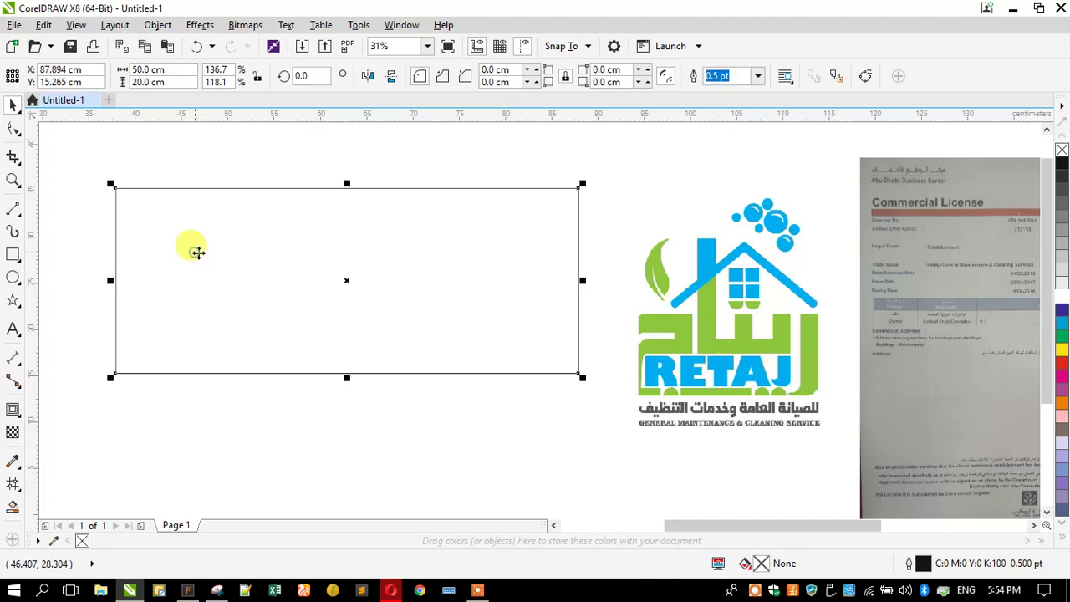
{"action": "left_click", "coordinate": [12, 253]}
{"action": "left_click_drag", "start_coordinate": [130, 201], "coordinate": [562, 354]}
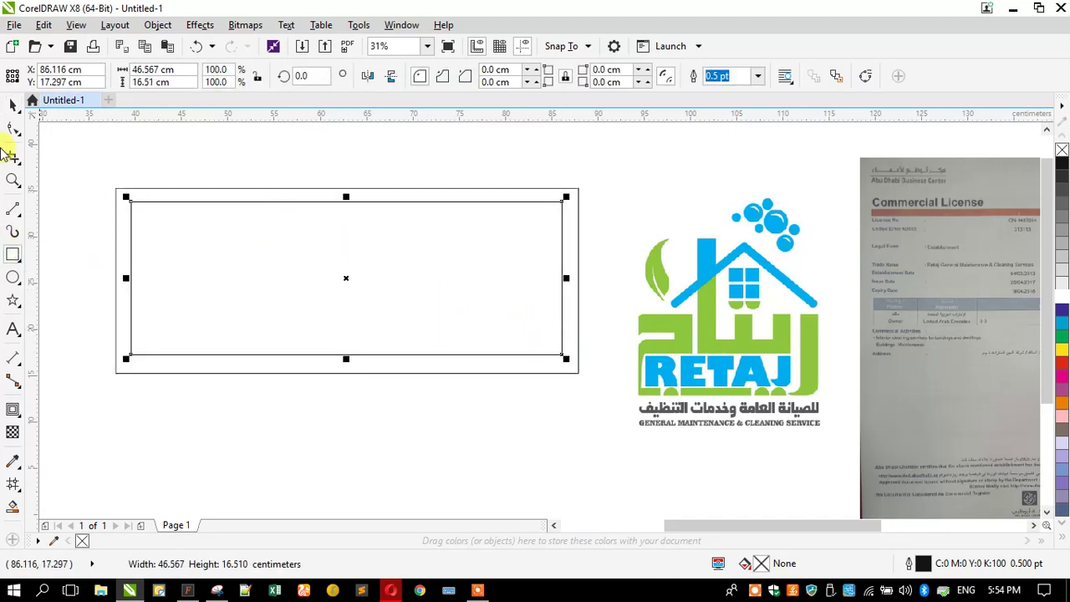
{"action": "left_click", "coordinate": [12, 104]}
{"action": "left_click_drag", "start_coordinate": [87, 159], "coordinate": [594, 393]}
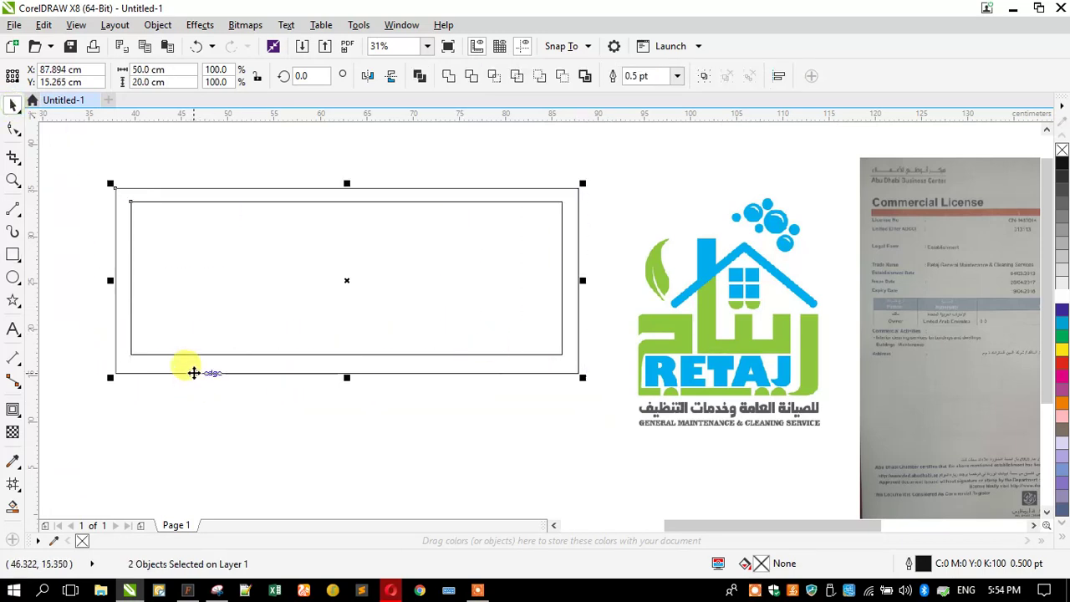
{"action": "key", "text": "c"}
{"action": "key", "text": "e"}
{"action": "left_click", "coordinate": [146, 289]}
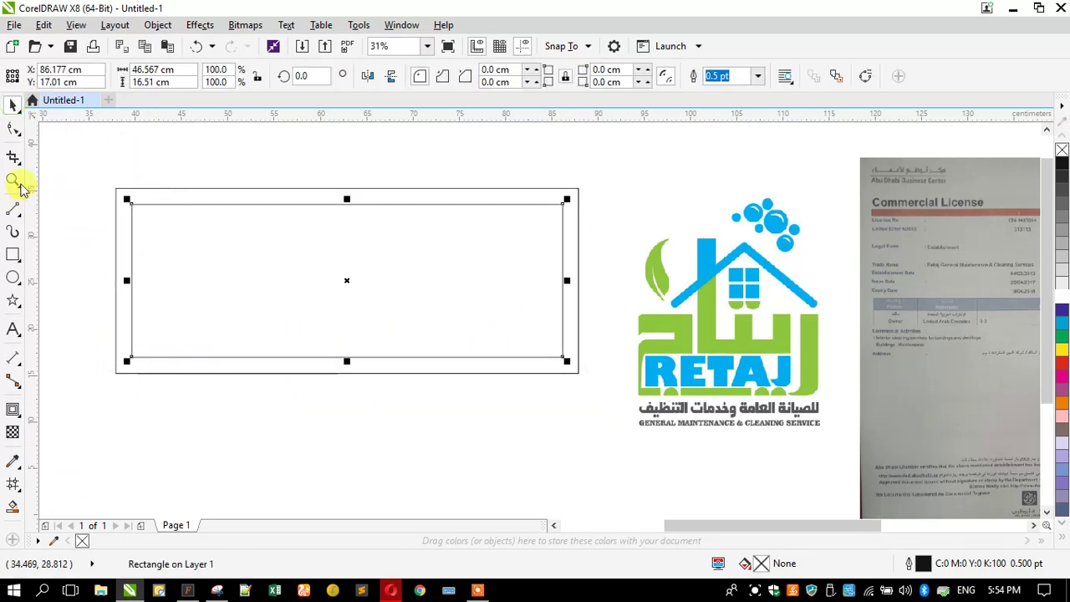
Round the inner rectangle's corners to a radius of about 2.3 cm and change them to scalloped corners.
{"action": "left_click", "coordinate": [13, 128]}
{"action": "left_click_drag", "start_coordinate": [133, 207], "coordinate": [153, 209]}
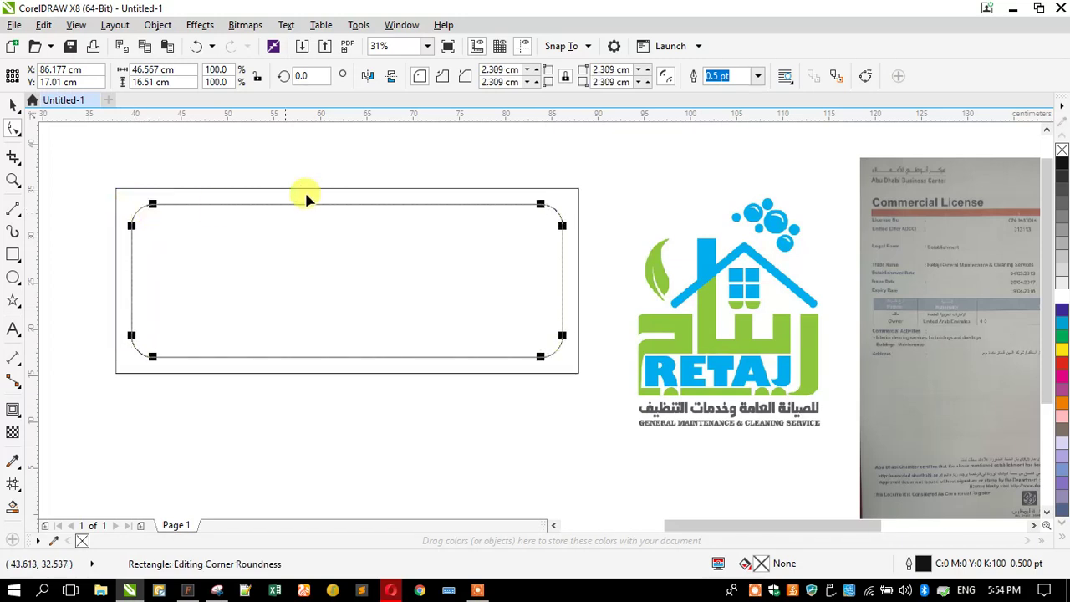
{"action": "left_click", "coordinate": [442, 76]}
{"action": "left_click", "coordinate": [13, 105]}
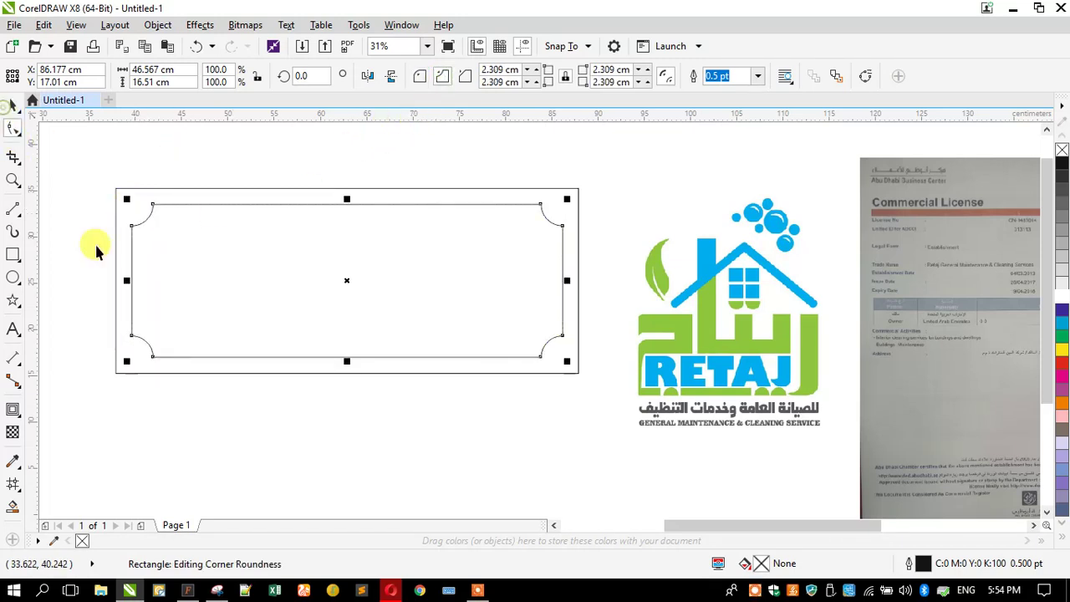
Set the inner scalloped rectangle's outline width to 15 pt.
{"action": "key", "text": "F12"}
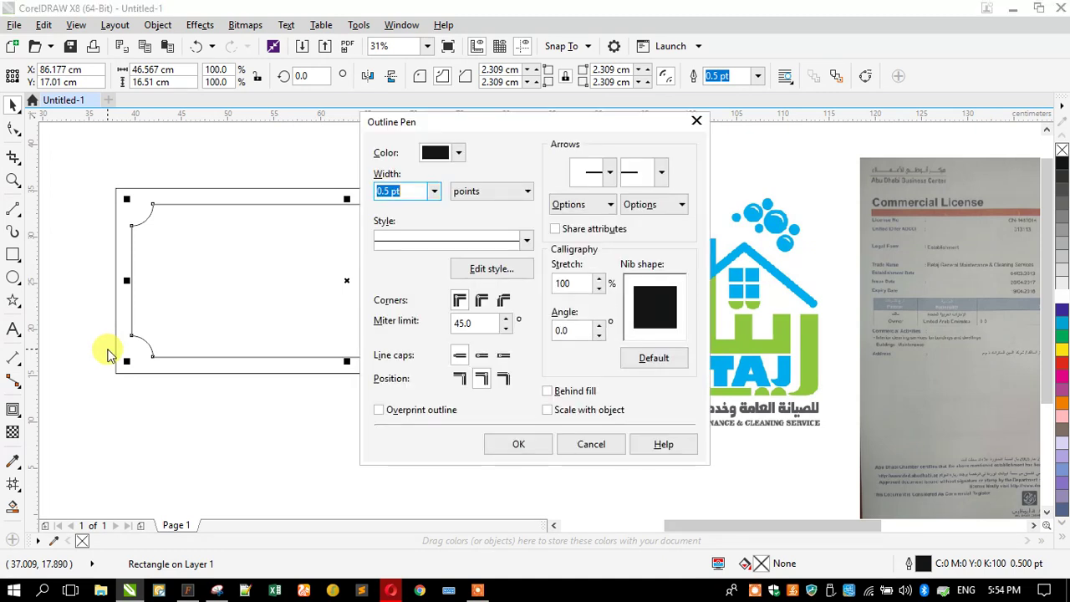
{"action": "type", "text": "15"}
{"action": "key", "text": "Return"}
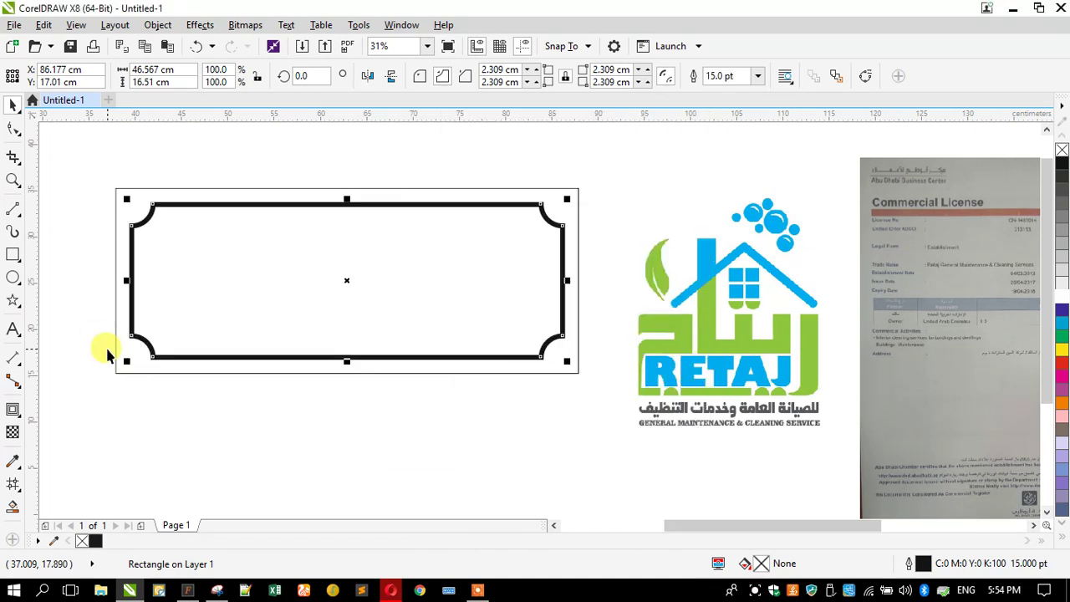
Enlarge the scalloped frame about its center to about 47.1 × 17.4 cm for narrower margins within the outer rectangle.
{"action": "scroll", "coordinate": [130, 234], "scroll_direction": "up", "scroll_amount": 2}
{"action": "left_click_drag", "start_coordinate": [140, 183], "coordinate": [138, 184]}
{"action": "scroll", "coordinate": [265, 249], "scroll_direction": "down", "scroll_amount": 2}
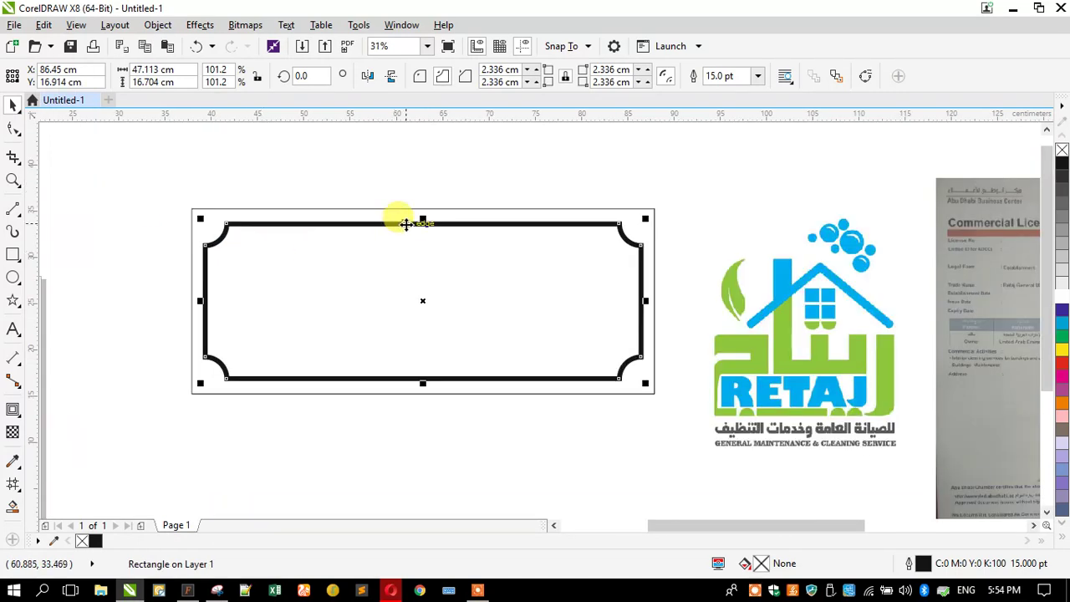
{"action": "scroll", "coordinate": [418, 220], "scroll_direction": "up", "scroll_amount": 2}
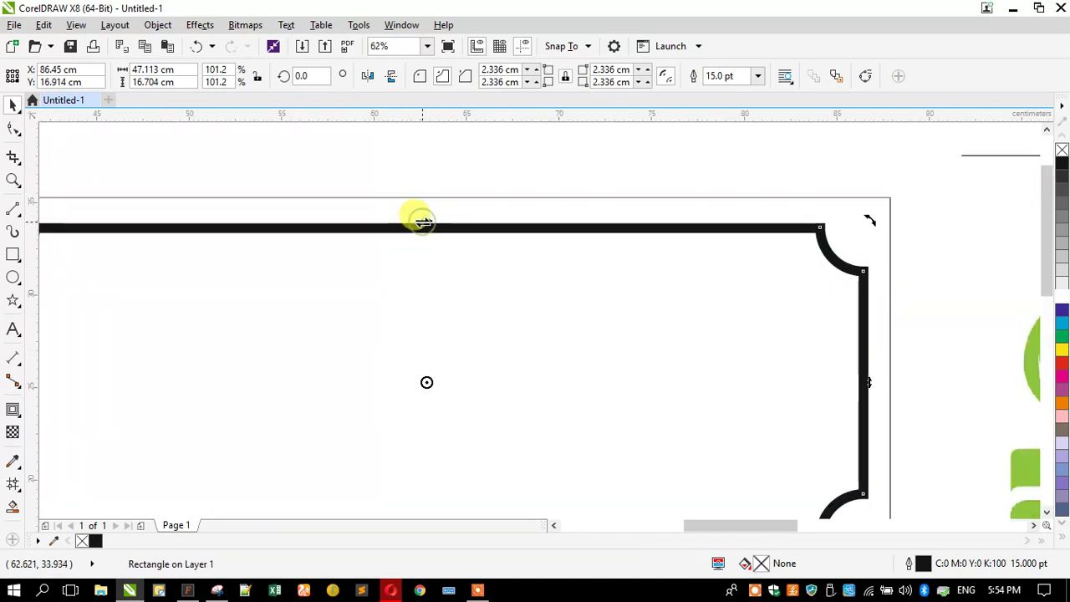
{"action": "left_click_drag", "start_coordinate": [424, 223], "coordinate": [419, 214]}
{"action": "scroll", "coordinate": [418, 173], "scroll_direction": "down", "scroll_amount": 2}
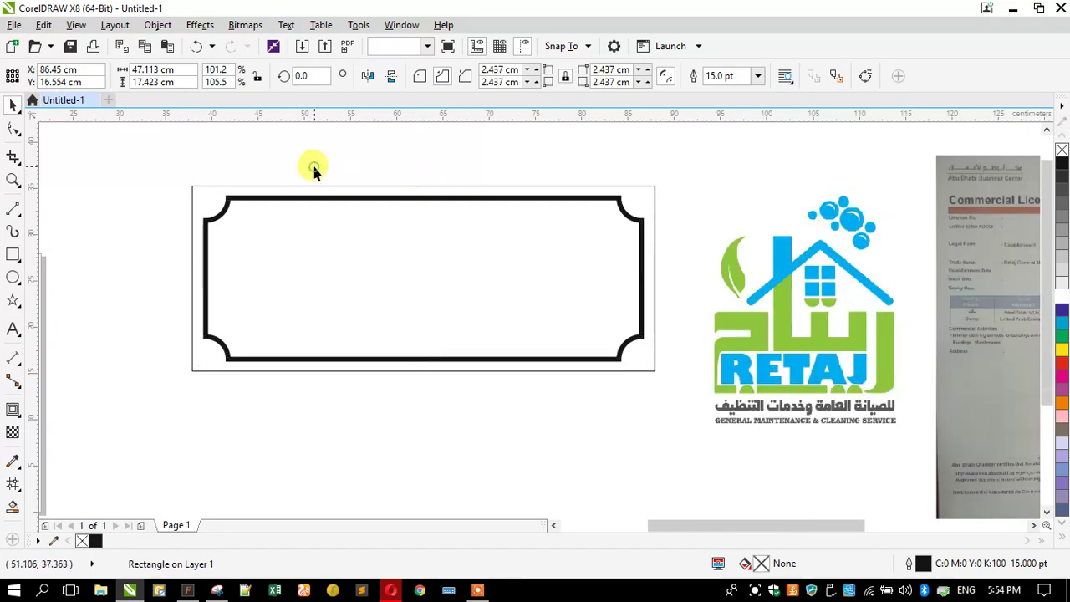
{"action": "left_click", "coordinate": [287, 258]}
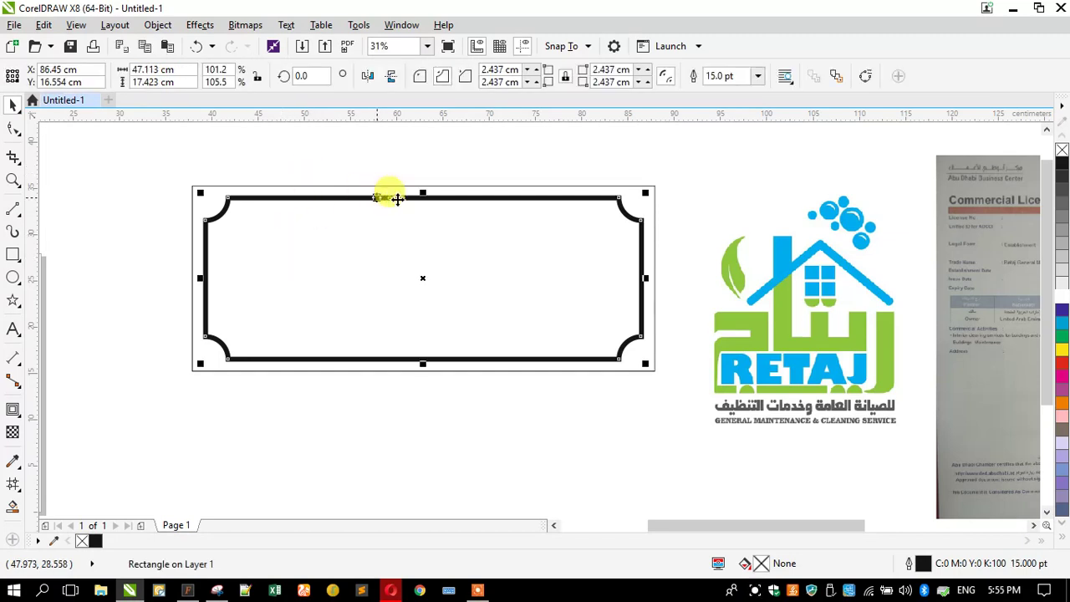
Add the Arabic trade name "ريتاج للصيانة العامة وخدمات التنظيف" as artistic text over the commercial license photo.
{"action": "scroll", "coordinate": [398, 204], "scroll_direction": "down", "scroll_amount": 3}
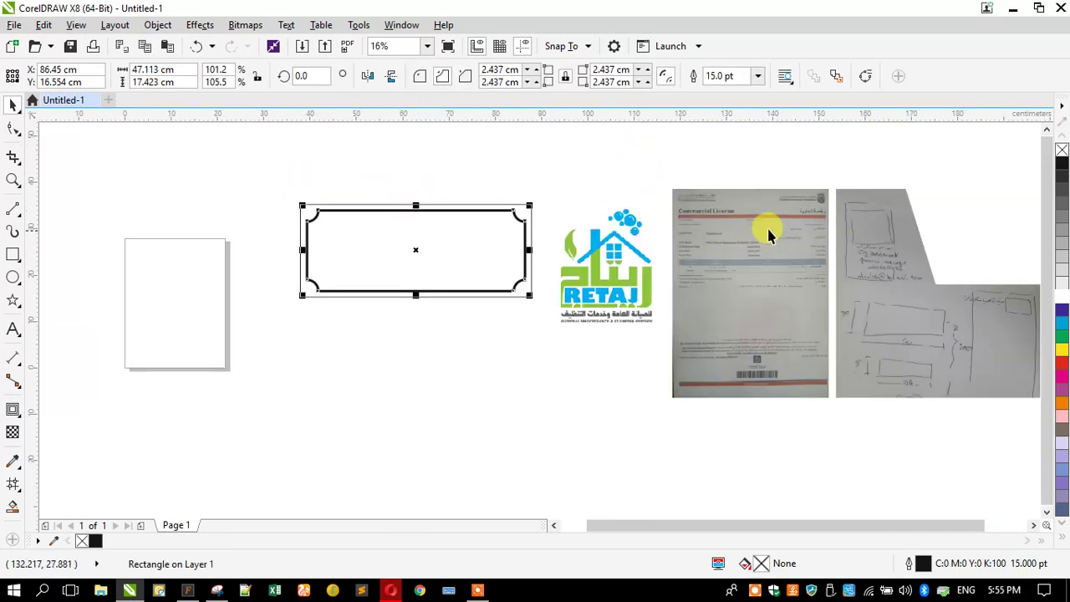
{"action": "scroll", "coordinate": [767, 234], "scroll_direction": "up", "scroll_amount": 6}
{"action": "scroll", "coordinate": [818, 247], "scroll_direction": "up", "scroll_amount": 3}
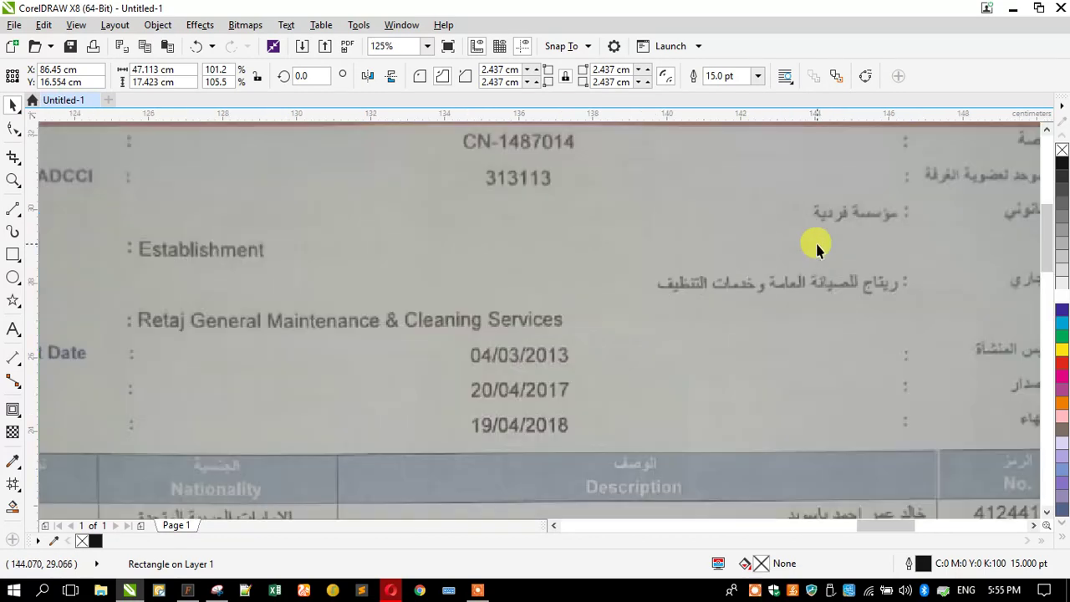
{"action": "left_click", "coordinate": [13, 328]}
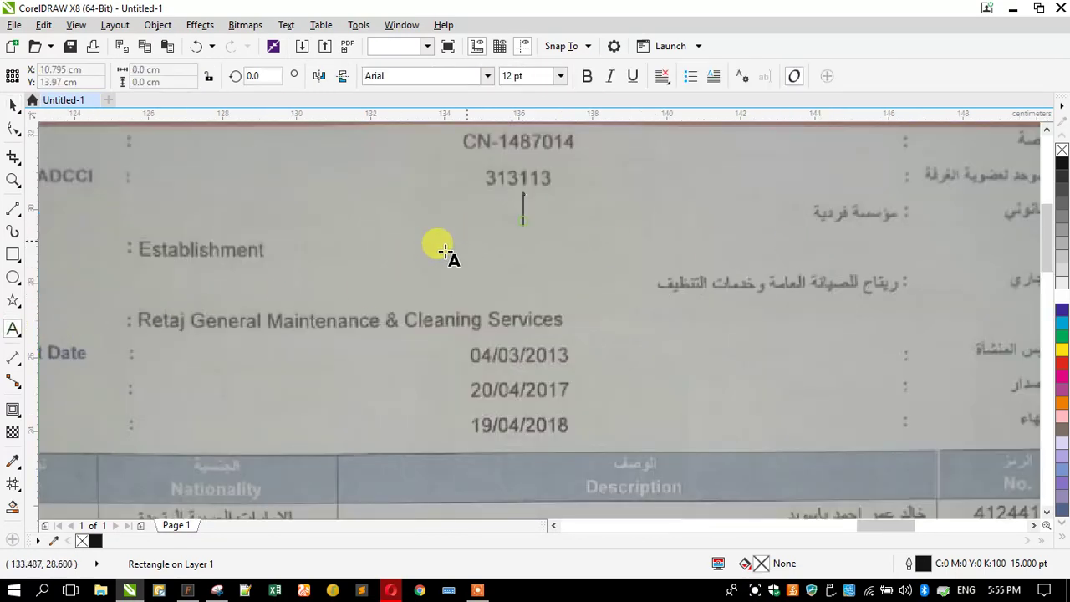
{"action": "key", "text": "alt+shift"}
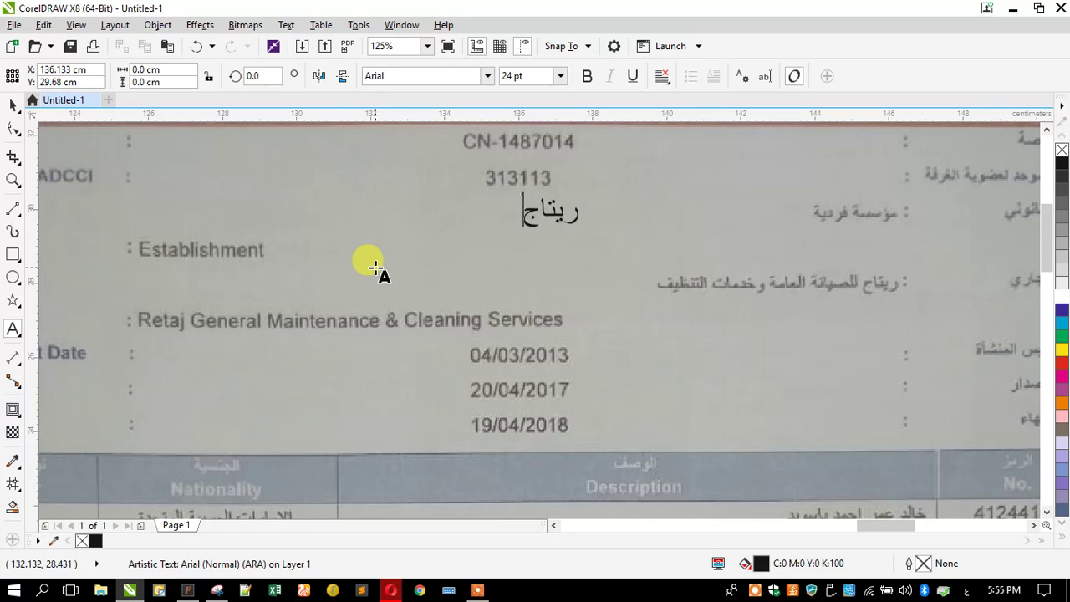
{"action": "type", "text": "ريتاج للصيان"}
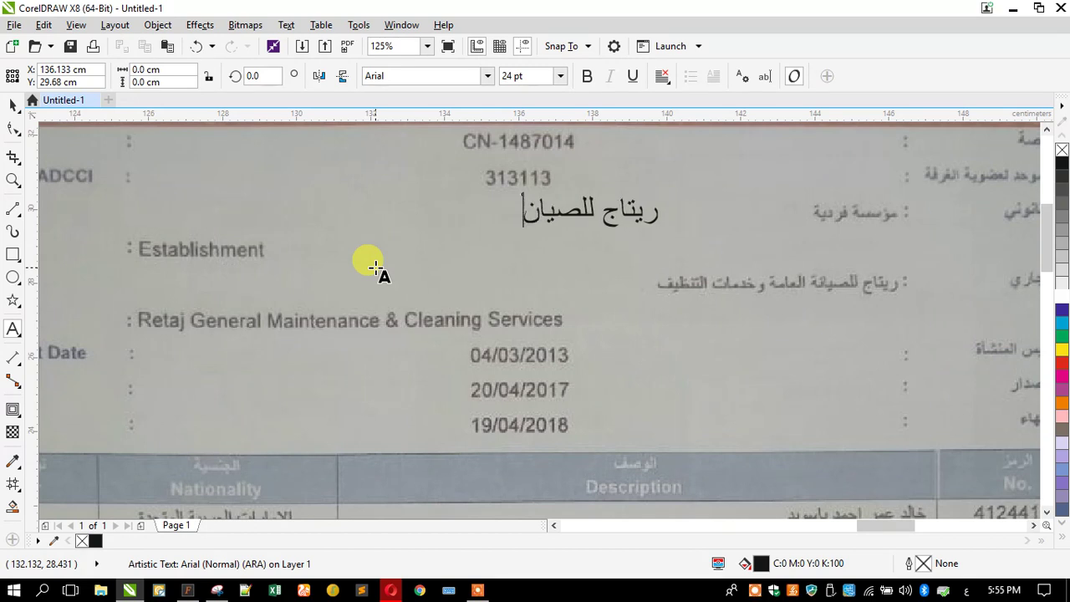
{"action": "type", "text": "ة العامة وخد"}
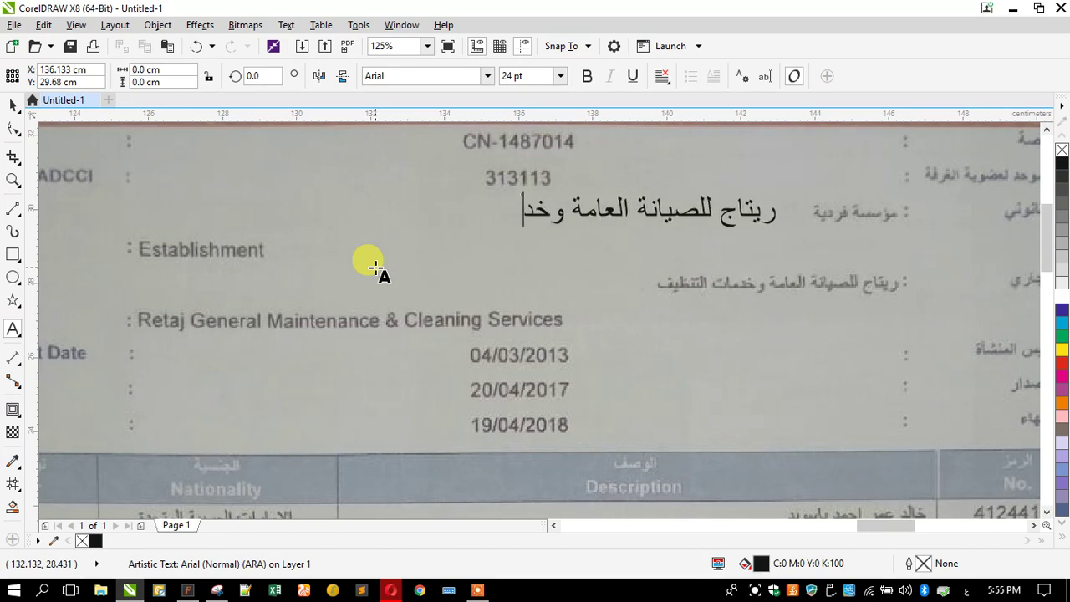
{"action": "type", "text": "مات ال"}
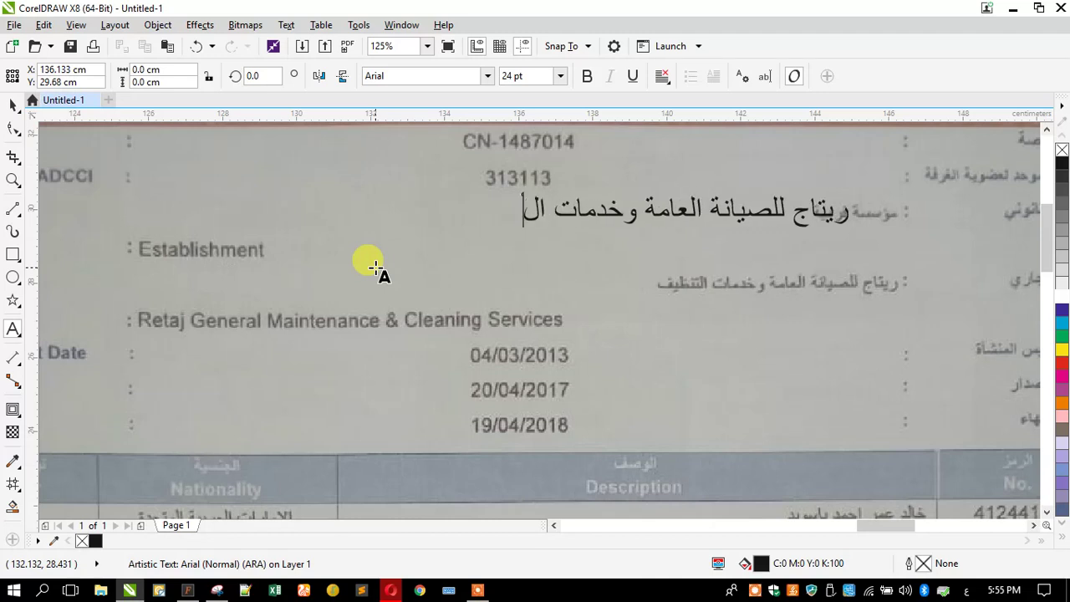
{"action": "type", "text": "تنظيف"}
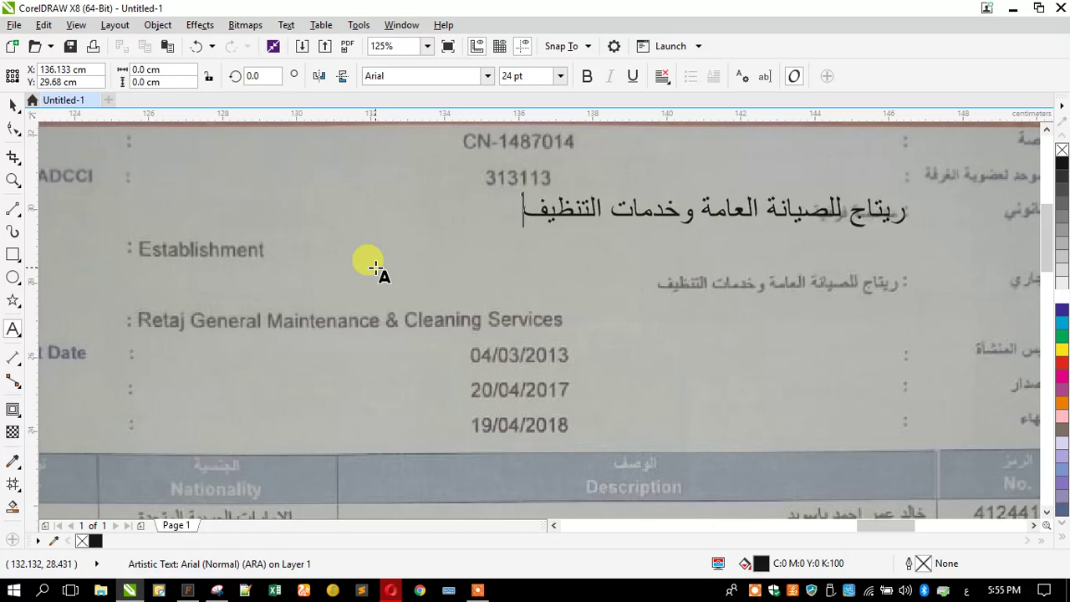
Add the English trade name "Retaj General maintenance & Cleaning Services" as a separate artistic text below the Arabic line.
{"action": "left_click", "coordinate": [302, 268]}
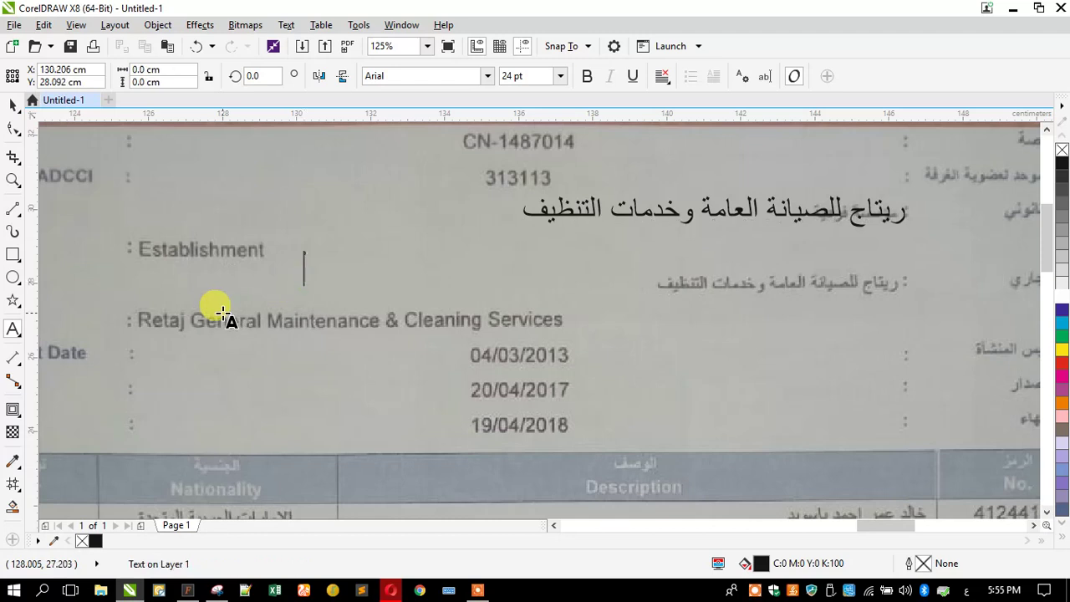
{"action": "key", "text": "alt+shift"}
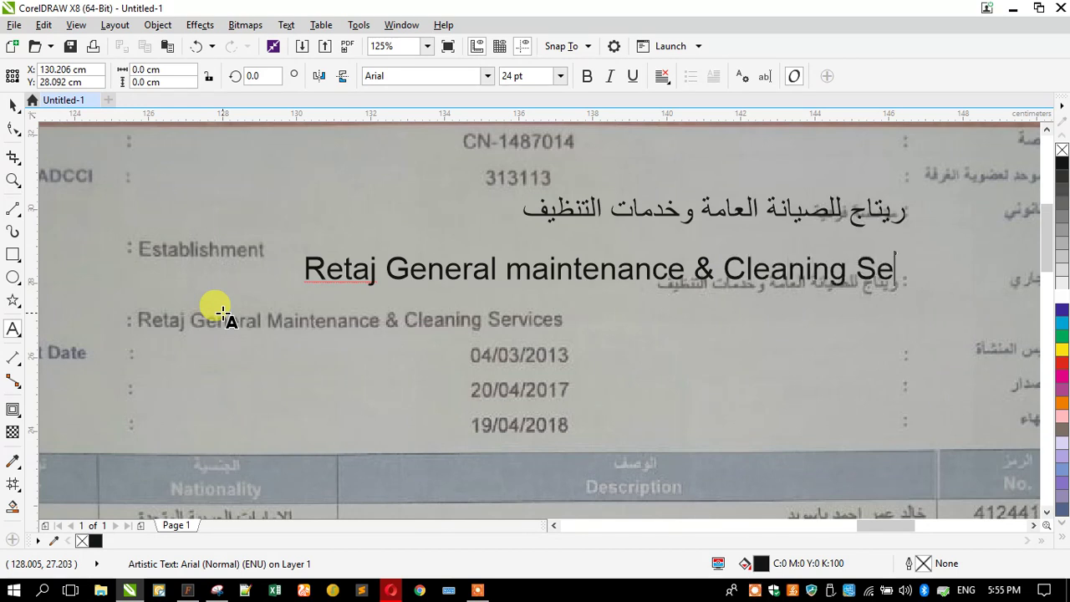
{"action": "left_click", "coordinate": [8, 109]}
Move the Arabic and English text lines together into the scalloped frame and center them in it.
{"action": "scroll", "coordinate": [681, 257], "scroll_direction": "down", "scroll_amount": 1}
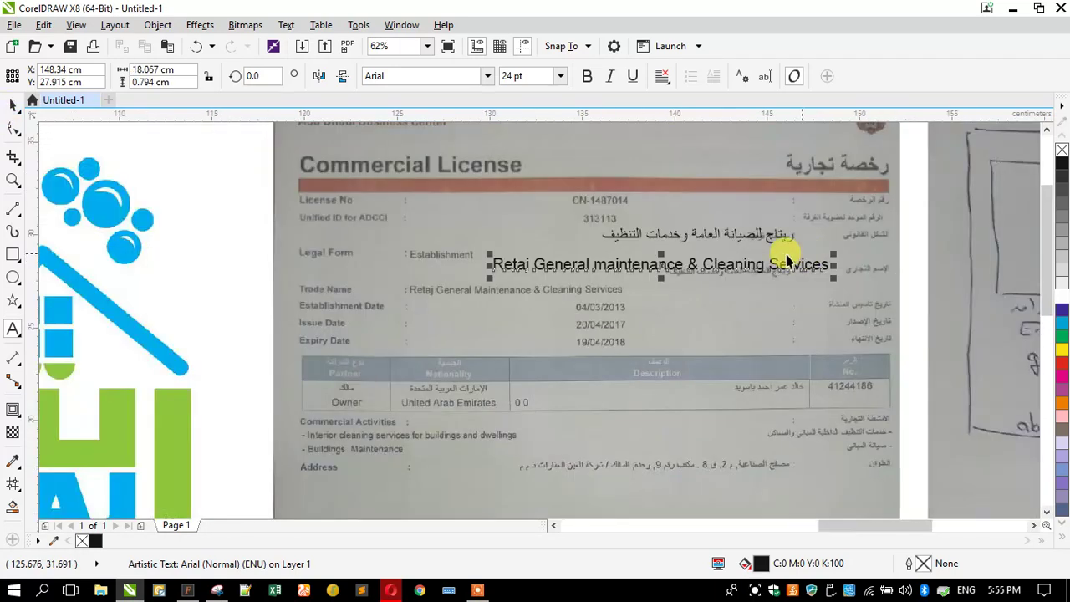
{"action": "scroll", "coordinate": [744, 242], "scroll_direction": "down", "scroll_amount": 1}
{"action": "left_click", "coordinate": [789, 251], "text": "shift"}
{"action": "left_click_drag", "start_coordinate": [789, 251], "coordinate": [209, 332]}
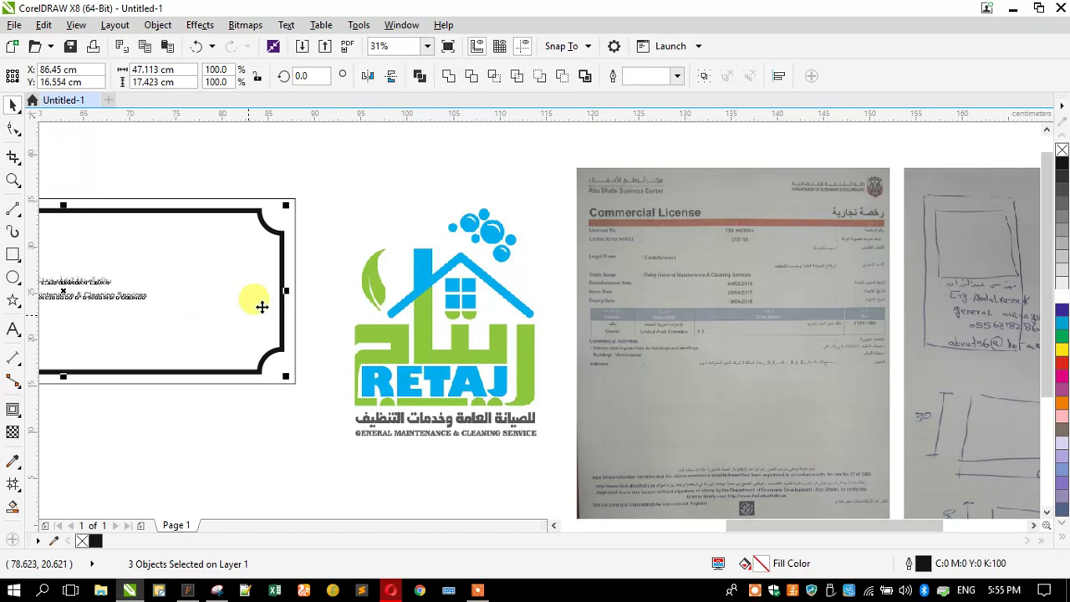
Enlarge the Arabic text line about its center to about 38.8 cm wide inside the frame.
{"action": "scroll", "coordinate": [482, 243], "scroll_direction": "down", "scroll_amount": 1}
{"action": "left_click_drag", "start_coordinate": [131, 190], "coordinate": [413, 346]}
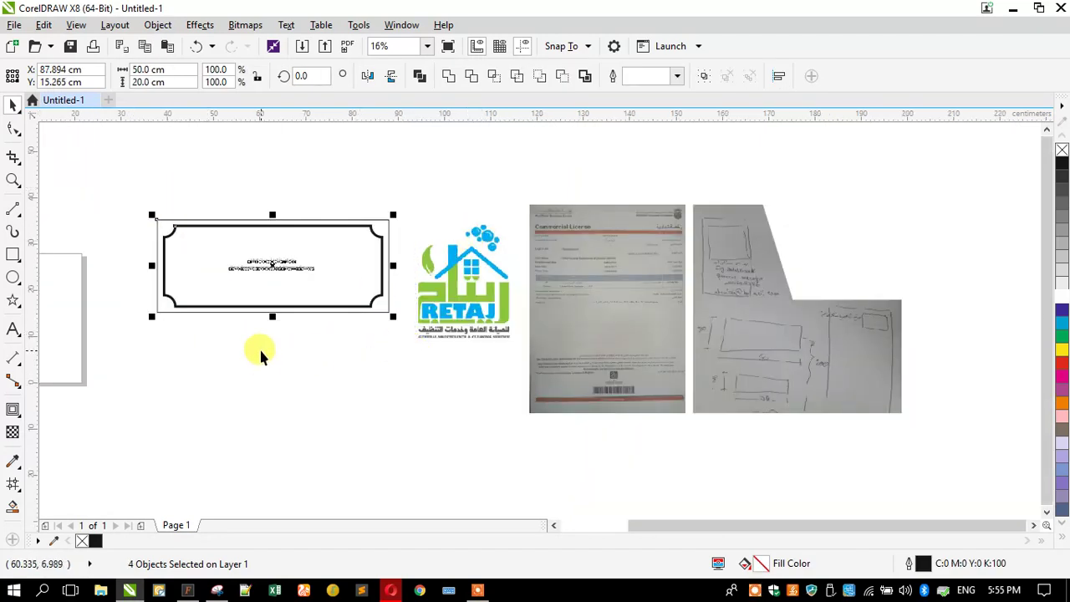
{"action": "key", "text": "shift+F2"}
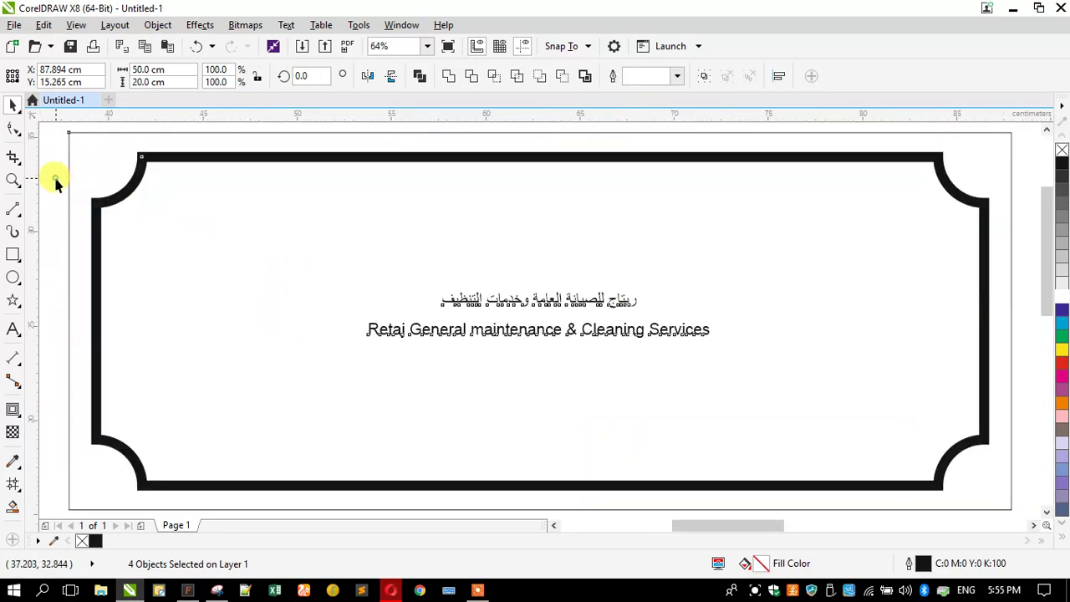
{"action": "left_click", "coordinate": [53, 176]}
{"action": "left_click", "coordinate": [440, 301]}
{"action": "left_click_drag", "start_coordinate": [441, 301], "coordinate": [167, 222]}
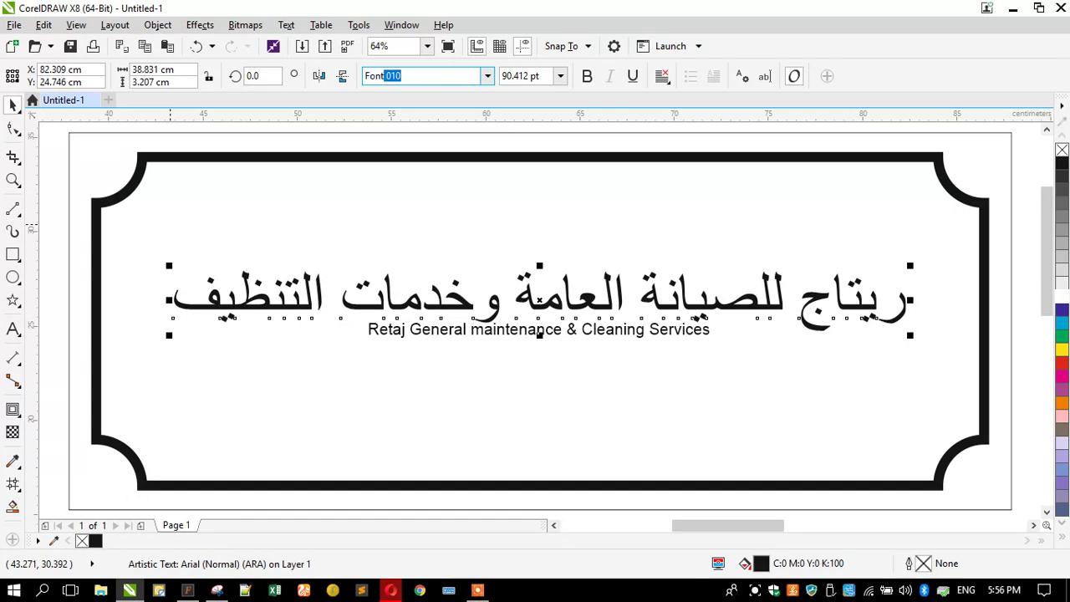
Set the Arabic text line in Font 079 and enlarge it to about 44 cm wide across the frame's upper half.
{"action": "left_click", "coordinate": [488, 77]}
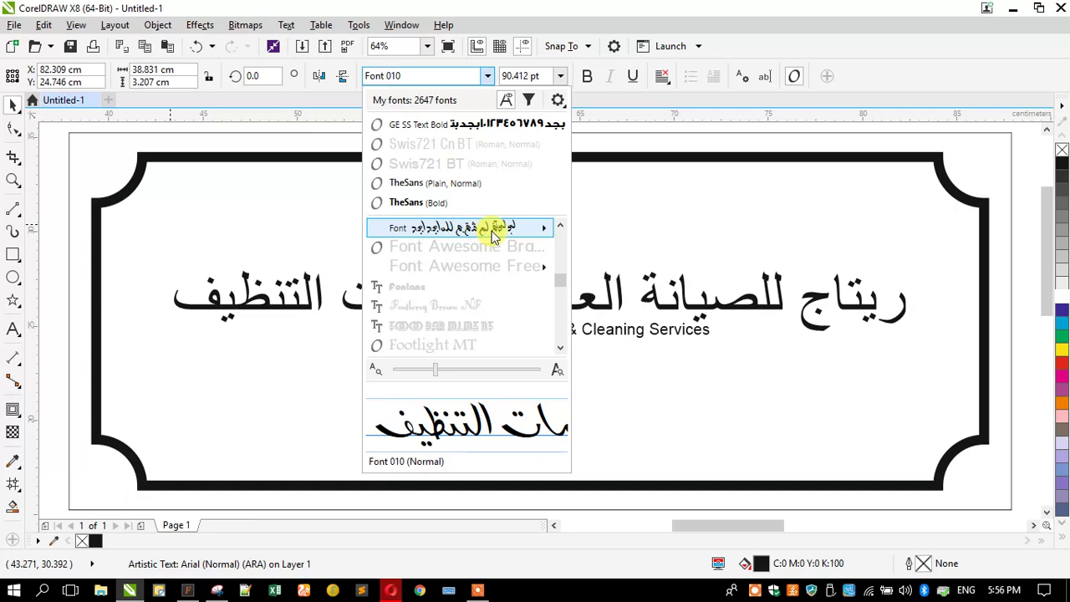
{"action": "mouse_move", "coordinate": [494, 237]}
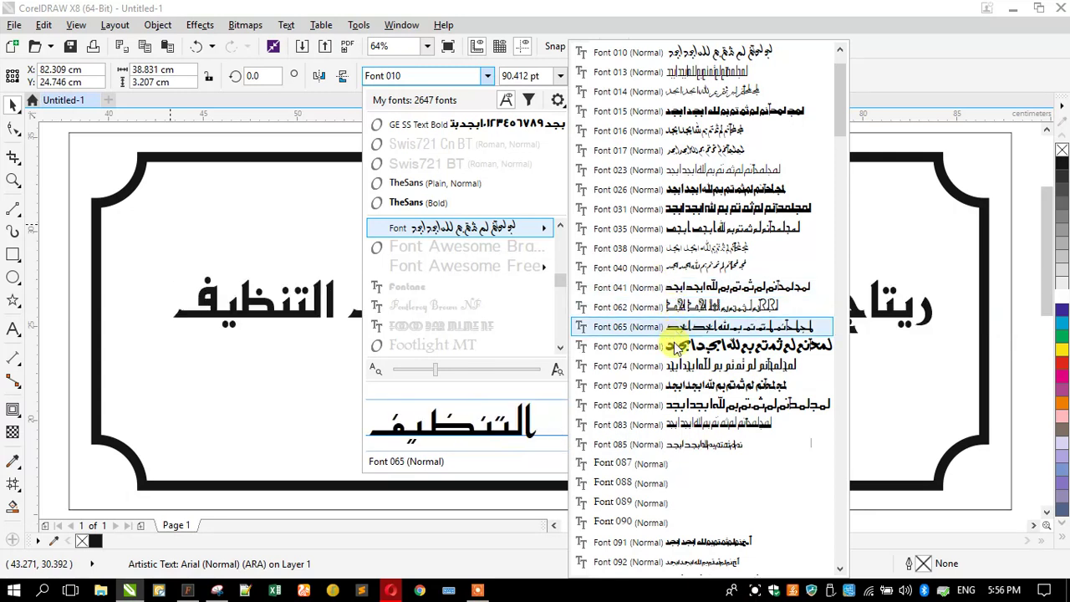
{"action": "left_click", "coordinate": [681, 387]}
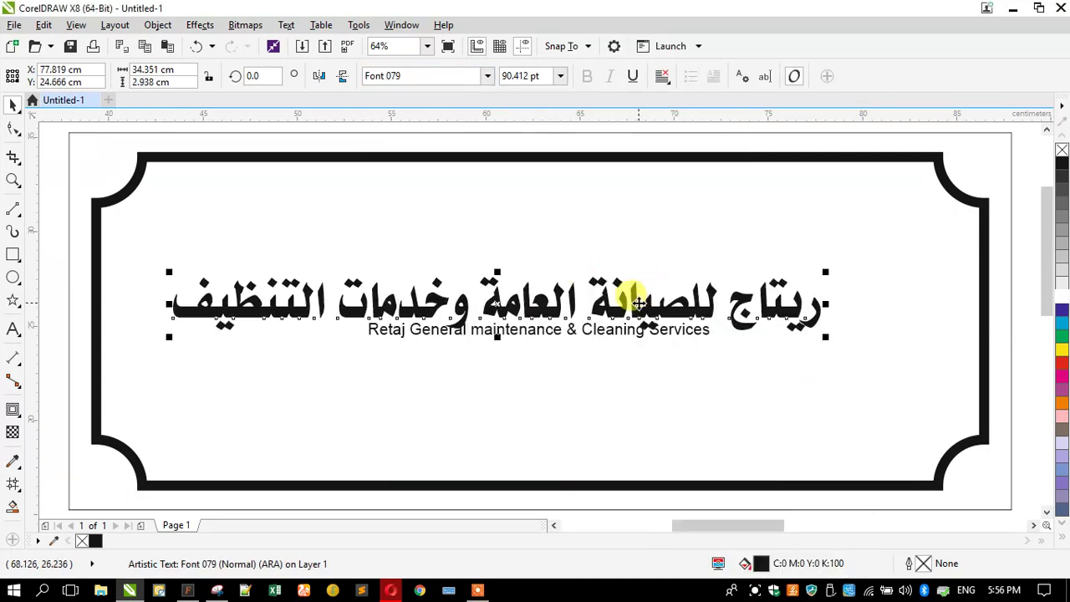
{"action": "left_click_drag", "start_coordinate": [703, 284], "coordinate": [791, 224]}
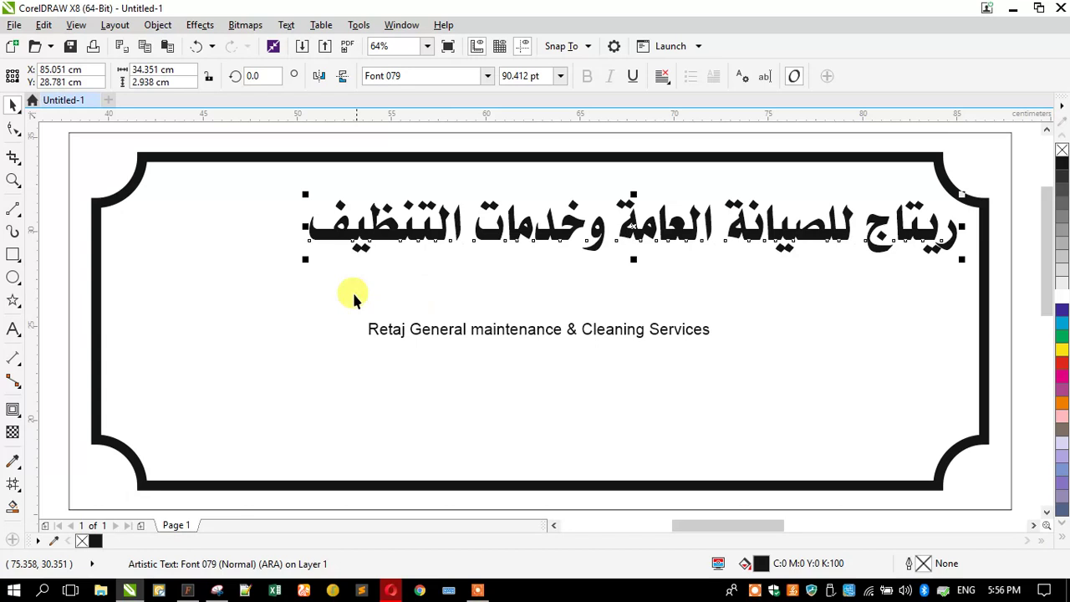
{"action": "left_click_drag", "start_coordinate": [306, 265], "coordinate": [115, 376]}
Set the word "ريتاج" at the start of the Arabic line to 200 pt.
{"action": "left_click", "coordinate": [788, 227]}
{"action": "double_click", "coordinate": [808, 237]}
{"action": "left_click_drag", "start_coordinate": [813, 239], "coordinate": [961, 236]}
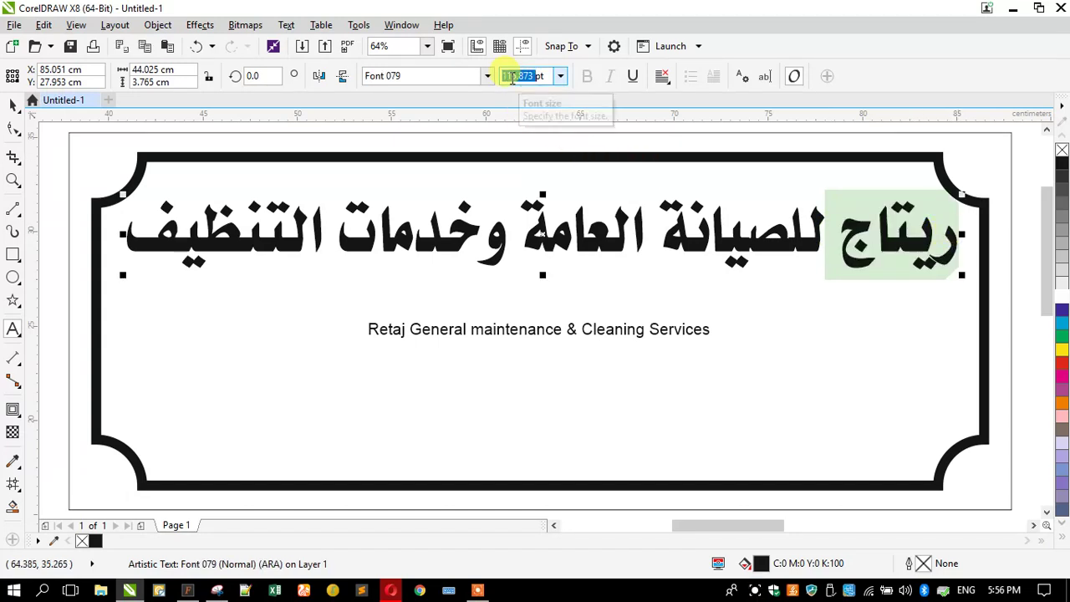
{"action": "type", "text": "200"}
{"action": "key", "text": "Return"}
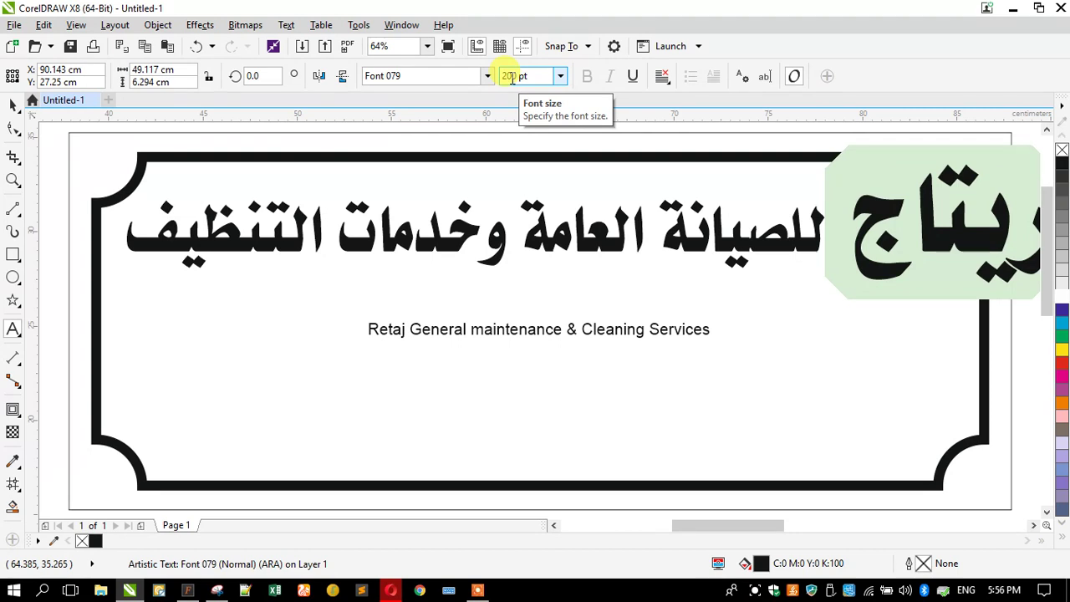
Cut "للصيانة العامة وخدمات التنظيف" out of the Arabic line and paste it as a separate artistic text.
{"action": "left_click", "coordinate": [14, 103]}
{"action": "left_click_drag", "start_coordinate": [548, 251], "coordinate": [446, 262]}
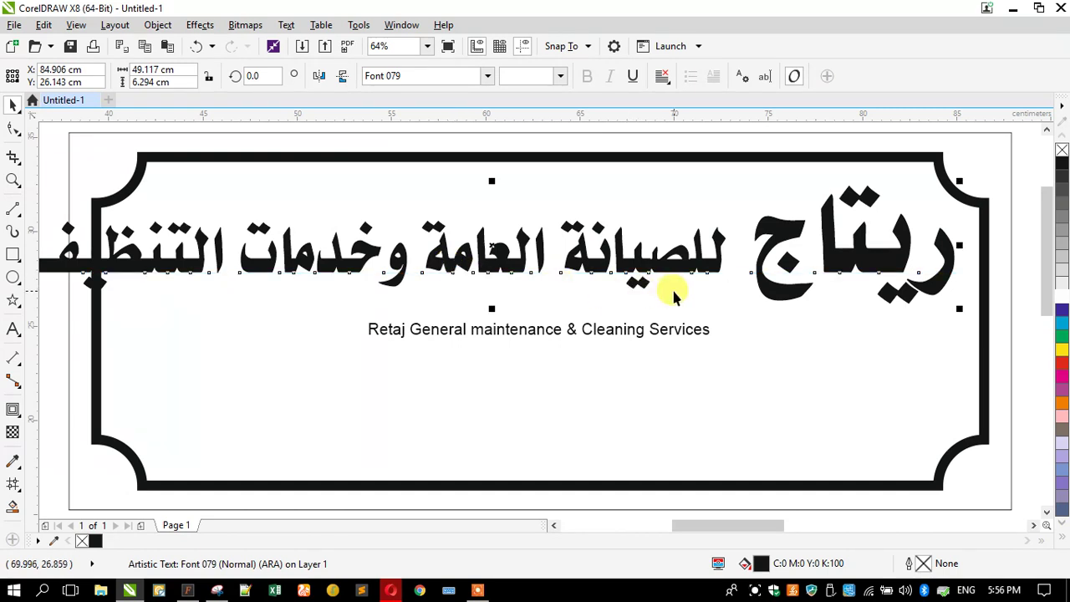
{"action": "double_click", "coordinate": [693, 268]}
{"action": "left_click_drag", "start_coordinate": [693, 268], "coordinate": [195, 283]}
{"action": "key", "text": "ctrl+x"}
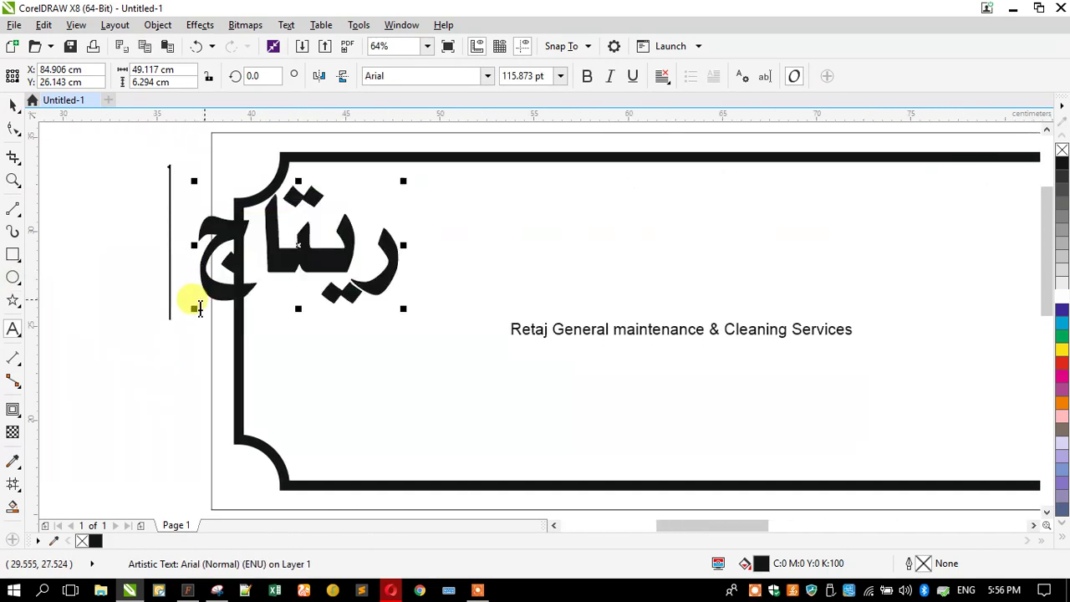
{"action": "left_click", "coordinate": [143, 347]}
{"action": "key", "text": "ctrl+v"}
{"action": "left_click", "coordinate": [12, 105]}
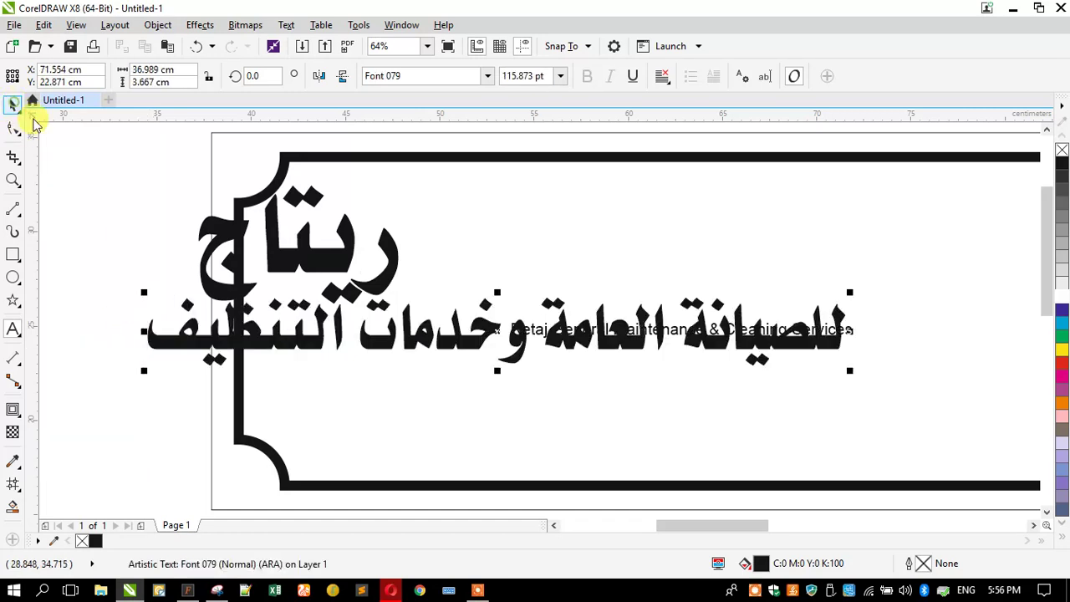
Move "ريتاج" to the frame's upper-right area, place the remaining Arabic text beside it and narrow that text to about 31.5 cm.
{"action": "left_click", "coordinate": [211, 237]}
{"action": "scroll", "coordinate": [216, 240], "scroll_direction": "down", "scroll_amount": 2}
{"action": "left_click_drag", "start_coordinate": [219, 243], "coordinate": [562, 282]}
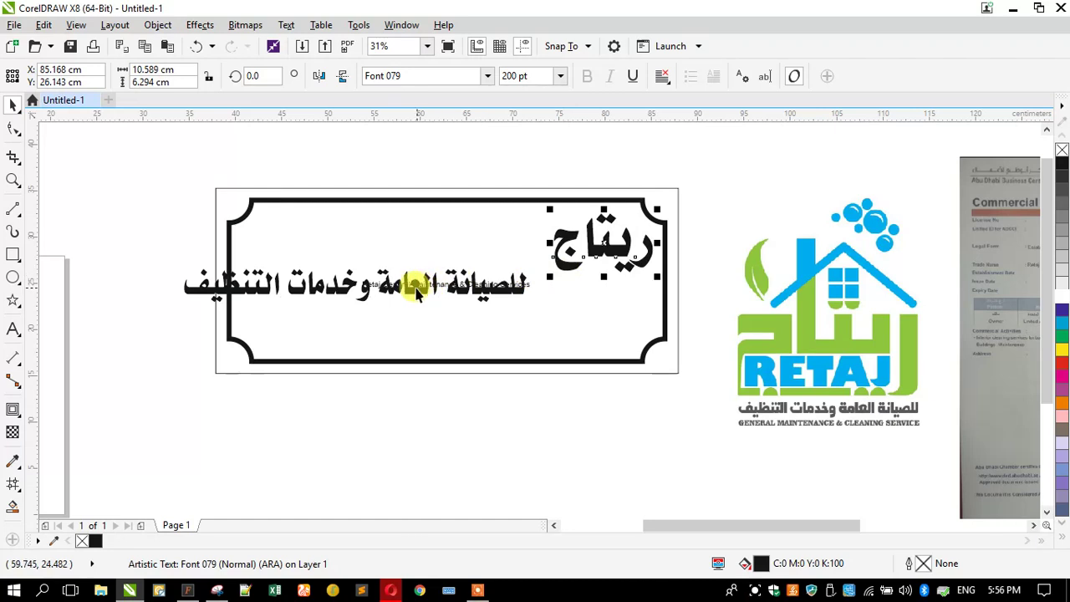
{"action": "left_click_drag", "start_coordinate": [418, 280], "coordinate": [428, 261]}
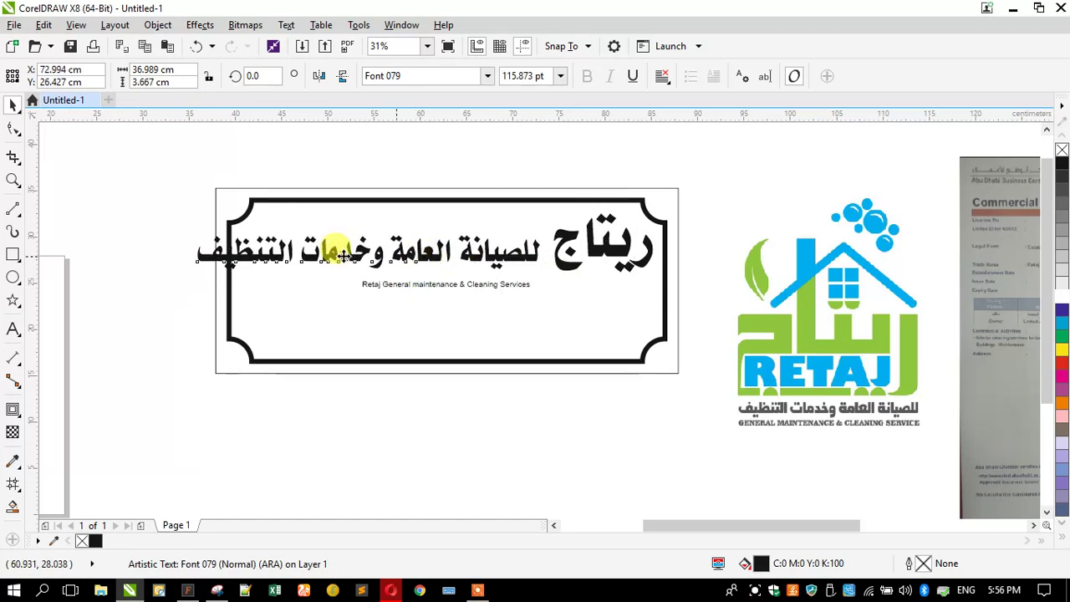
{"action": "left_click_drag", "start_coordinate": [189, 252], "coordinate": [293, 276]}
Add a horizontal guideline along the baseline of "ريتاج" and raise the smaller Arabic text until its baseline sits on it.
{"action": "scroll", "coordinate": [270, 251], "scroll_direction": "up", "scroll_amount": 2}
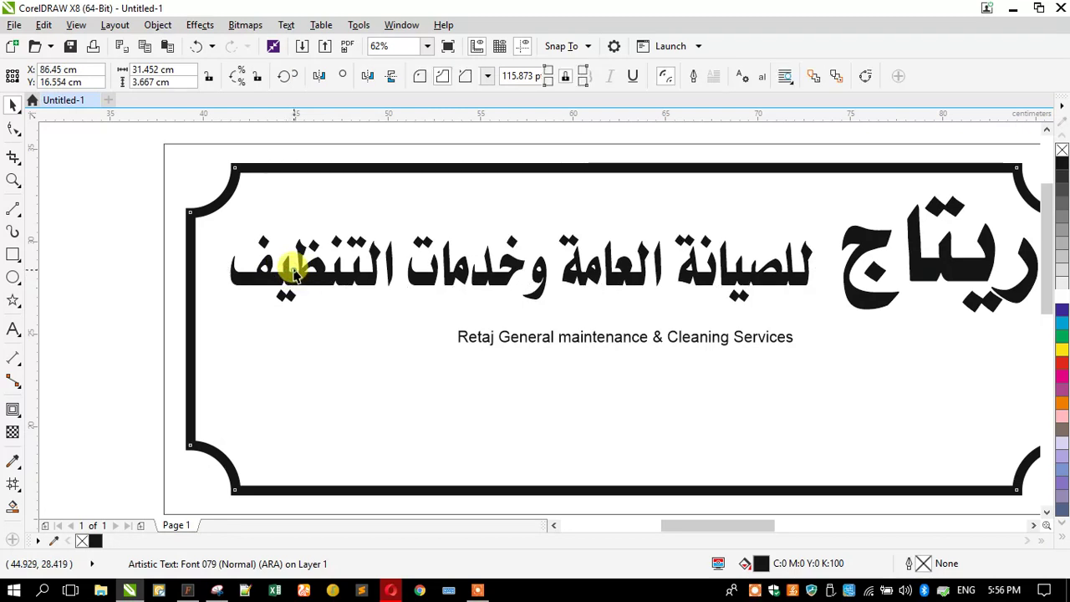
{"action": "left_click", "coordinate": [292, 272], "text": "alt"}
{"action": "left_click_drag", "start_coordinate": [388, 115], "coordinate": [819, 279]}
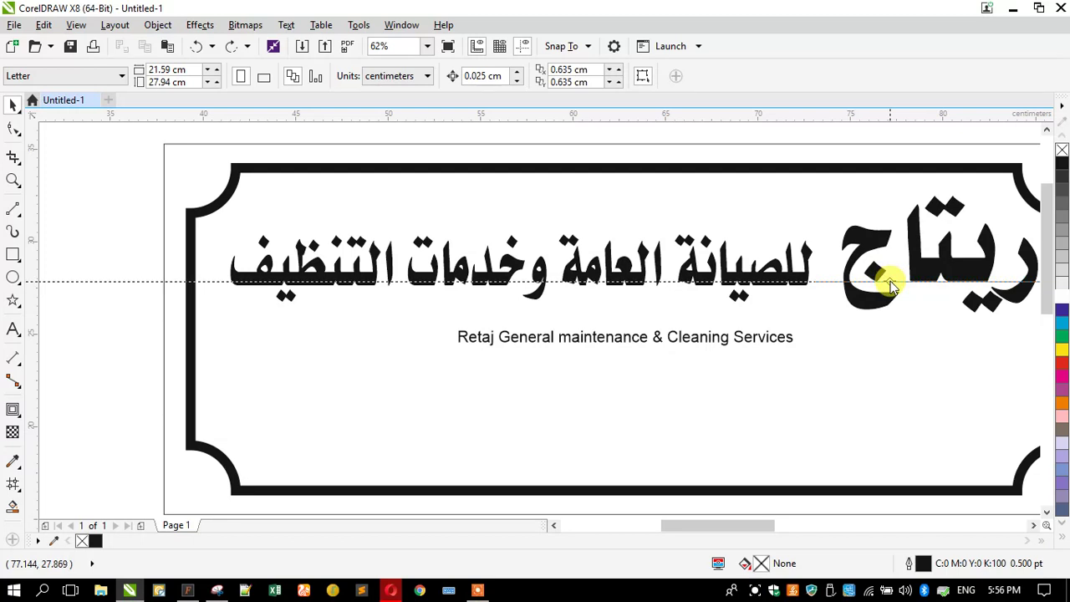
{"action": "left_click", "coordinate": [778, 276]}
{"action": "scroll", "coordinate": [760, 270], "scroll_direction": "up", "scroll_amount": 2}
{"action": "scroll", "coordinate": [754, 271], "scroll_direction": "up", "scroll_amount": 3}
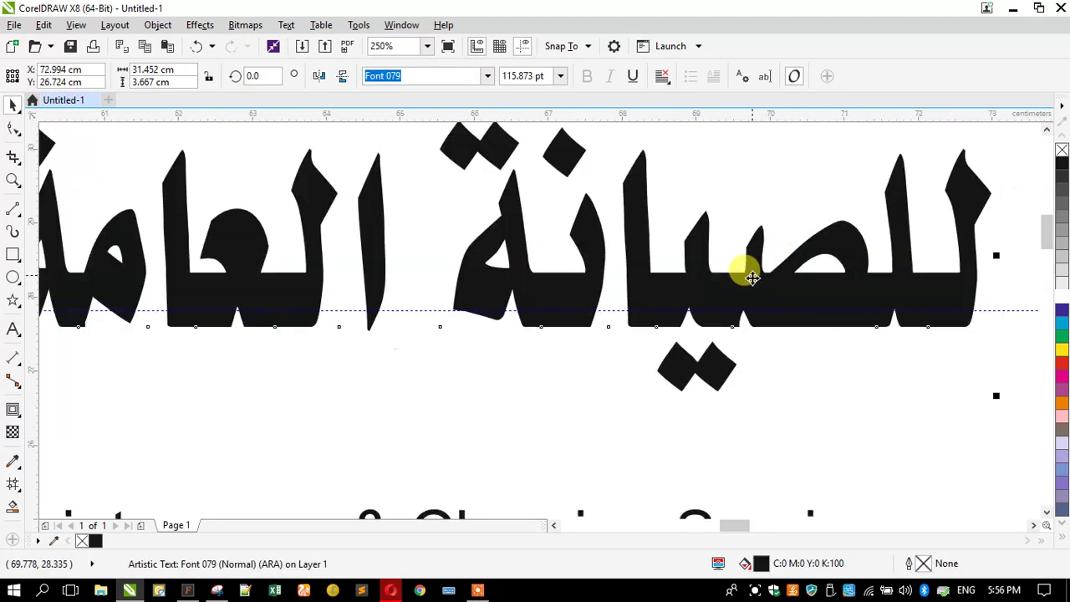
{"action": "left_click_drag", "start_coordinate": [754, 283], "coordinate": [754, 270]}
Set the English text line in Swis721 BlkCn BT (Black) and enlarge it to about 68.5 pt.
{"action": "scroll", "coordinate": [544, 270], "scroll_direction": "down", "scroll_amount": 3}
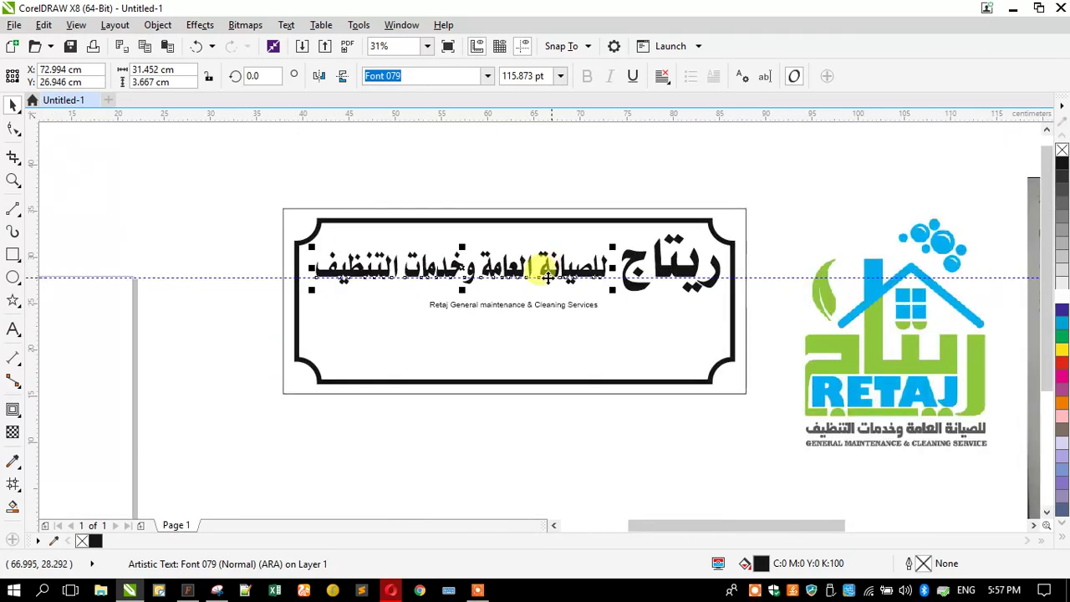
{"action": "scroll", "coordinate": [544, 279], "scroll_direction": "up", "scroll_amount": 1}
{"action": "left_click", "coordinate": [532, 331]}
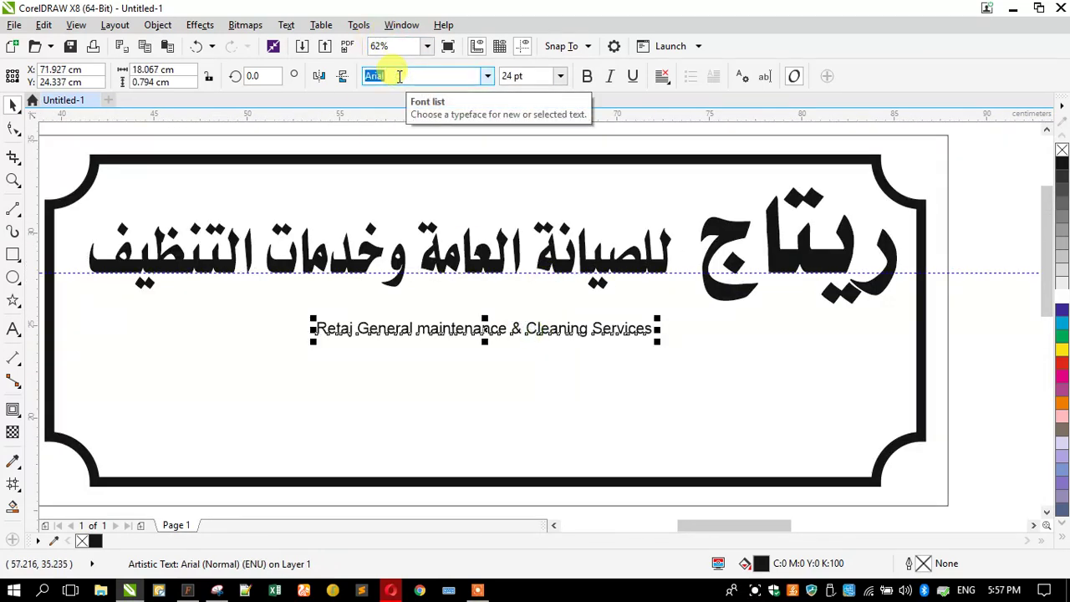
{"action": "type", "text": "Wagner Silhouette NF"}
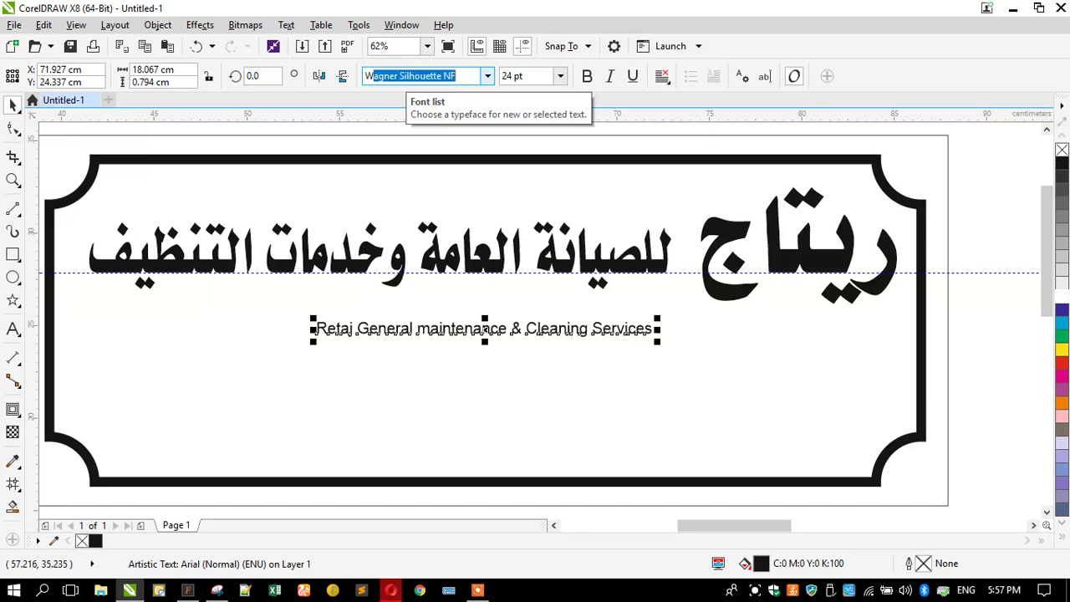
{"action": "key", "text": "BackSpace"}
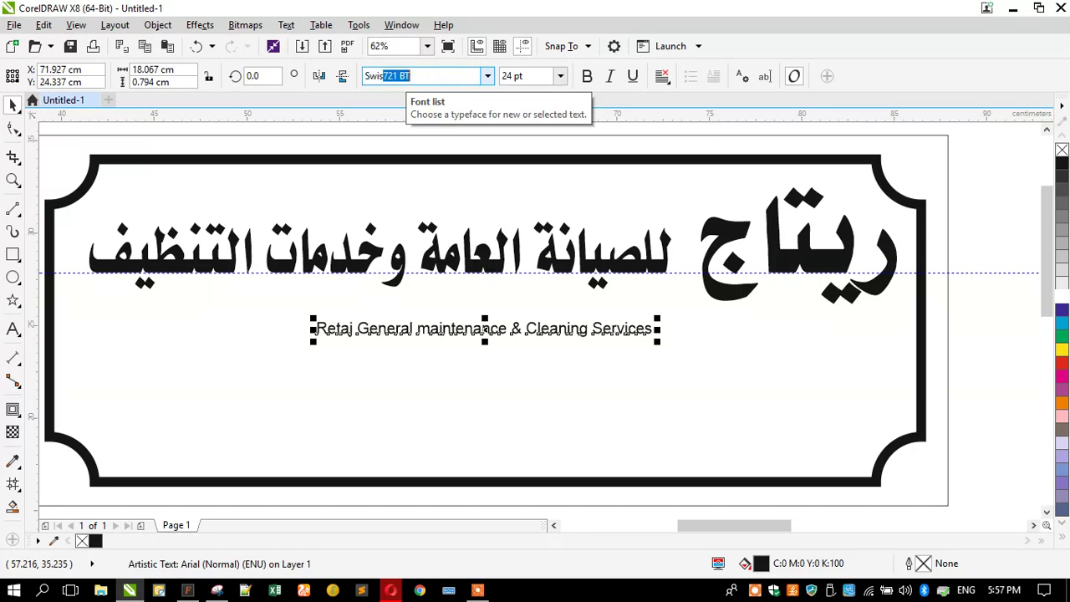
{"action": "type", "text": "Swis"}
{"action": "key", "text": "Return"}
{"action": "left_click", "coordinate": [487, 76]}
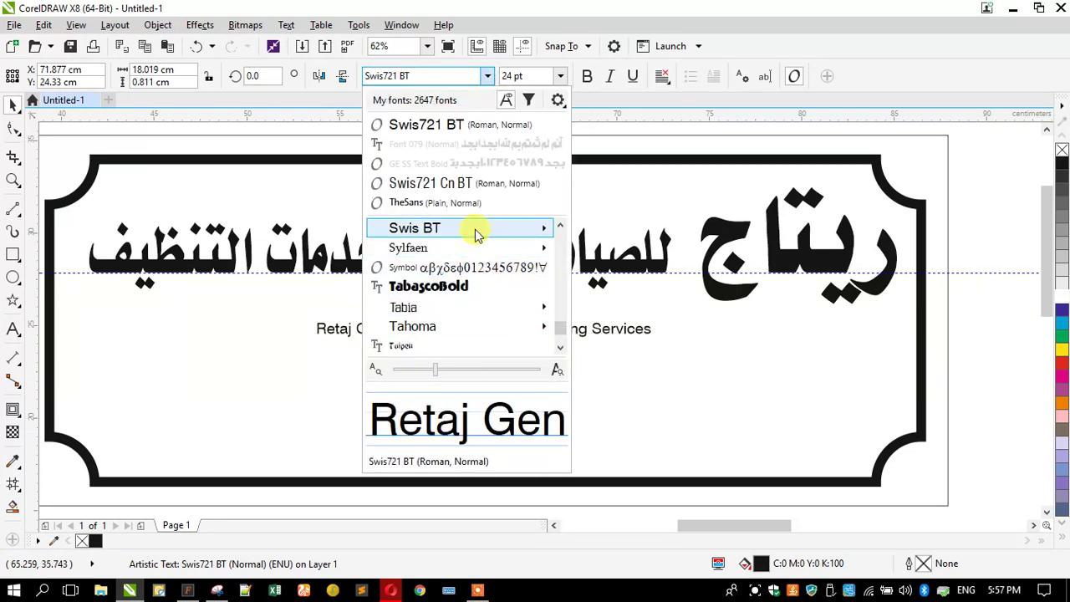
{"action": "mouse_move", "coordinate": [488, 232]}
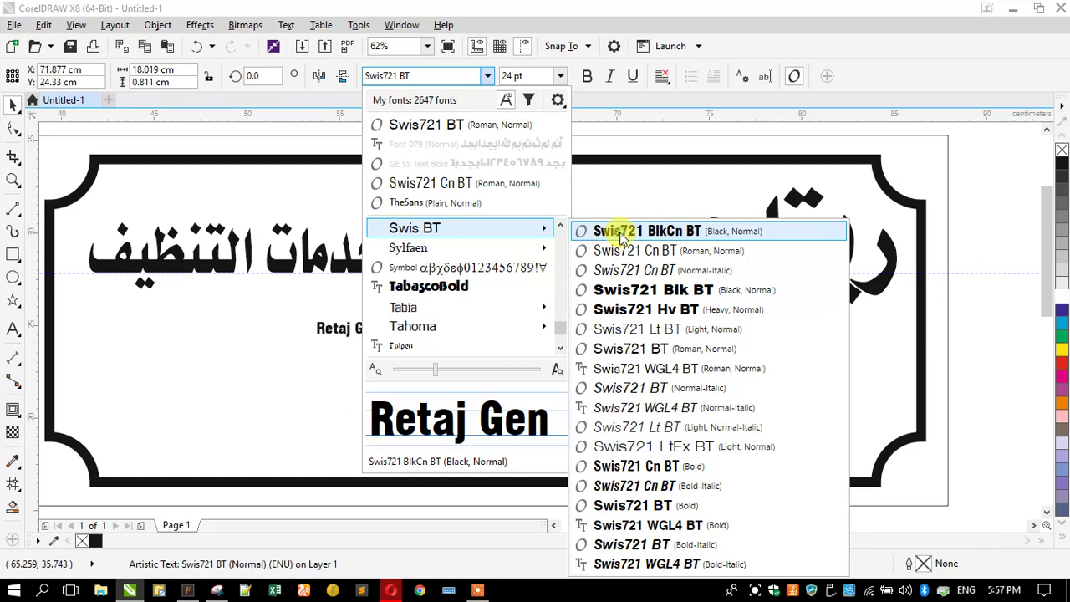
{"action": "left_click", "coordinate": [620, 234]}
{"action": "left_click_drag", "start_coordinate": [310, 336], "coordinate": [283, 328]}
Split the English text into the lines "Retaj", "General maintenance" and "& Cleaning Services", and break them into separate text objects.
{"action": "double_click", "coordinate": [266, 328]}
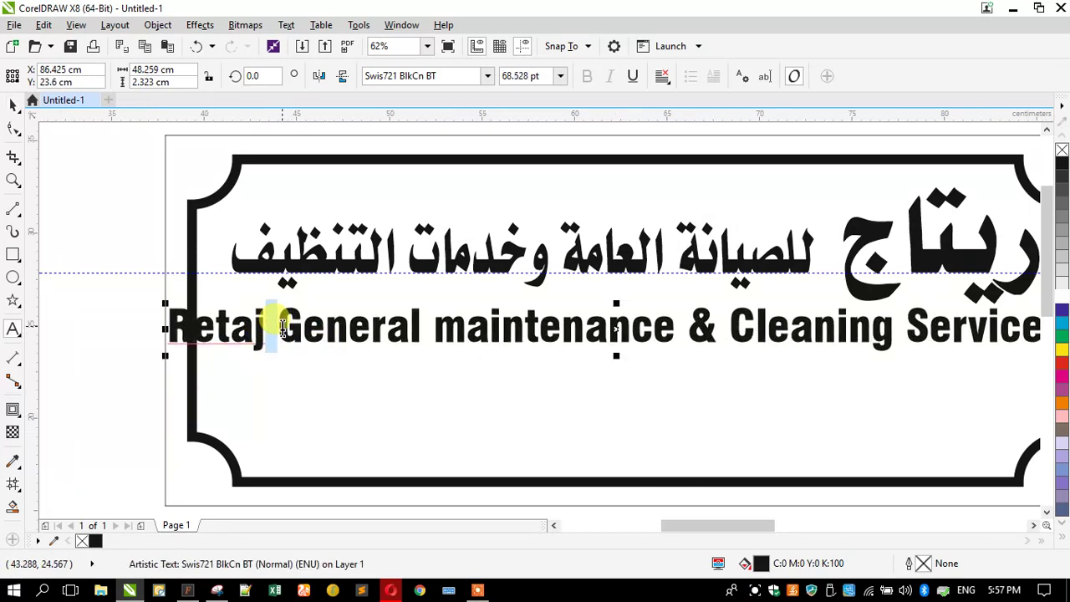
{"action": "key", "text": "Return"}
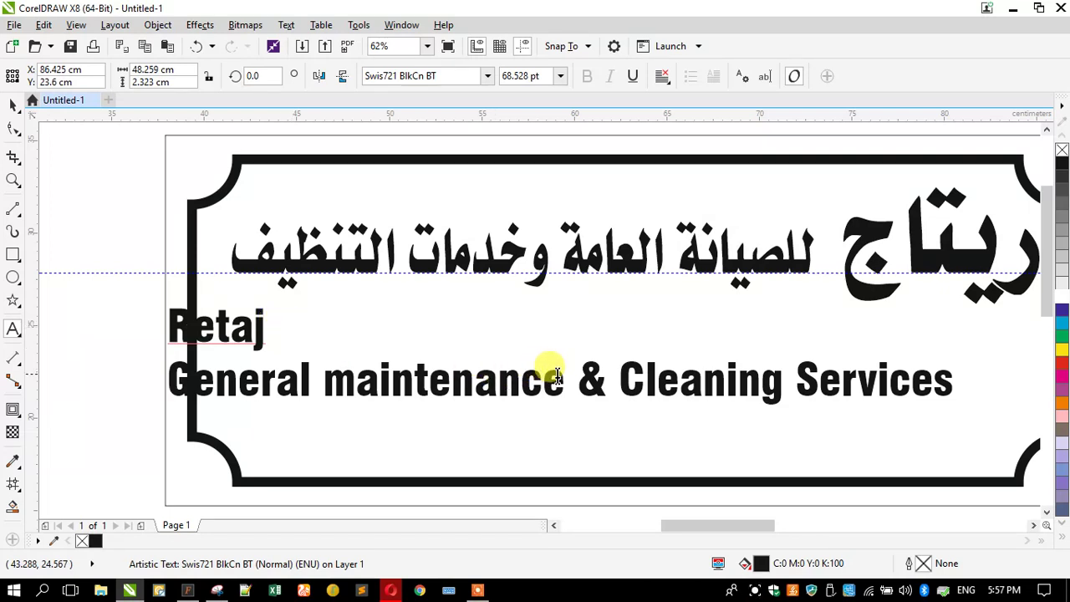
{"action": "key", "text": "Return"}
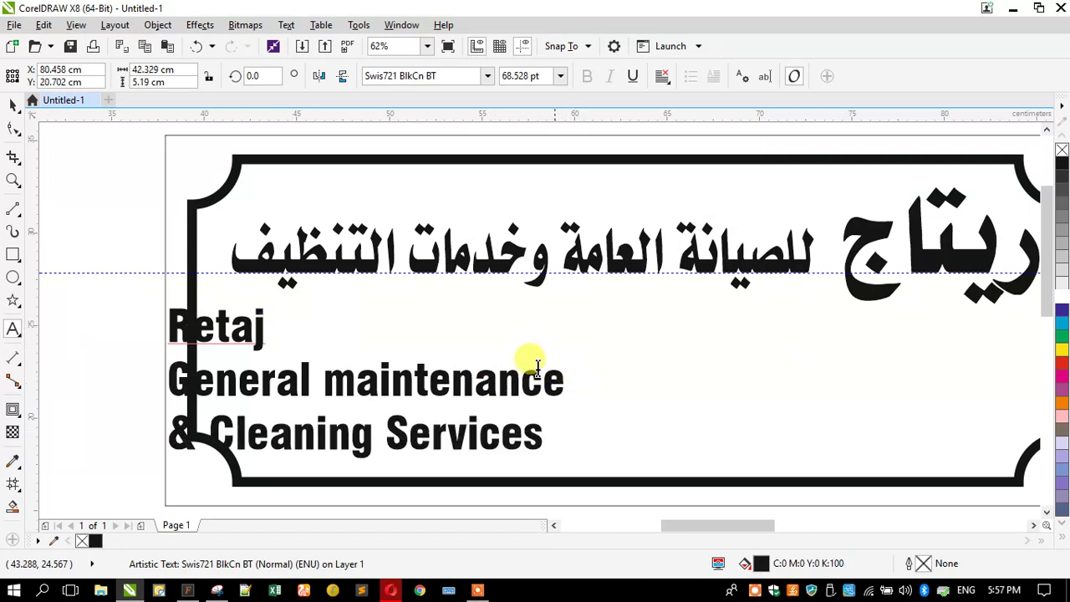
{"action": "left_click", "coordinate": [13, 106]}
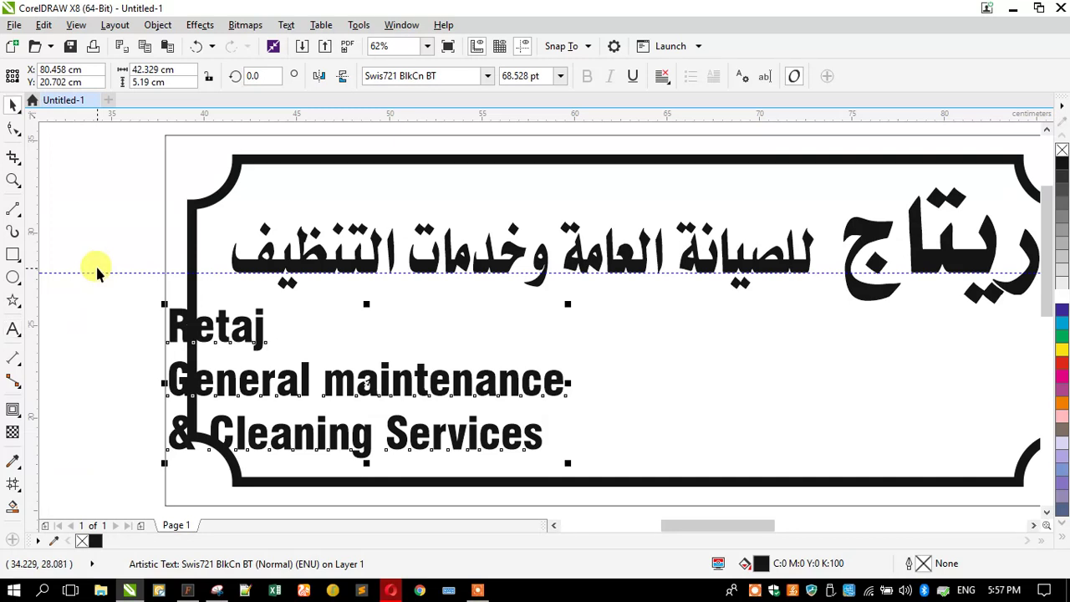
Move "General maintenance" and "& Cleaning Services" into the frame's lower-right area and combine them into one text object.
{"action": "left_click", "coordinate": [179, 387]}
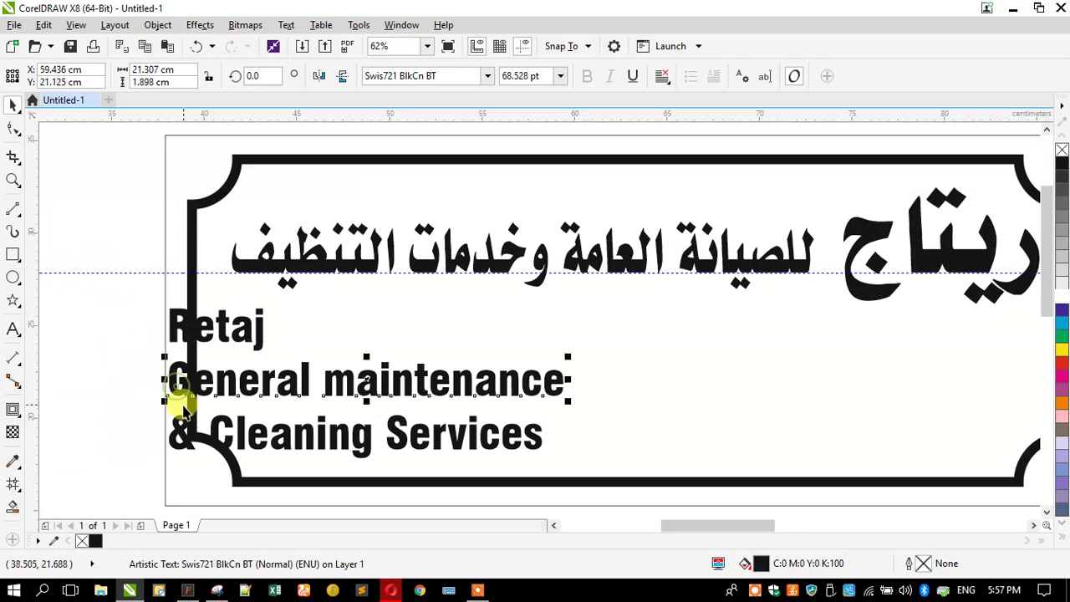
{"action": "left_click", "coordinate": [179, 429], "text": "shift"}
{"action": "left_click_drag", "start_coordinate": [179, 430], "coordinate": [508, 416]}
{"action": "left_click", "coordinate": [168, 25]}
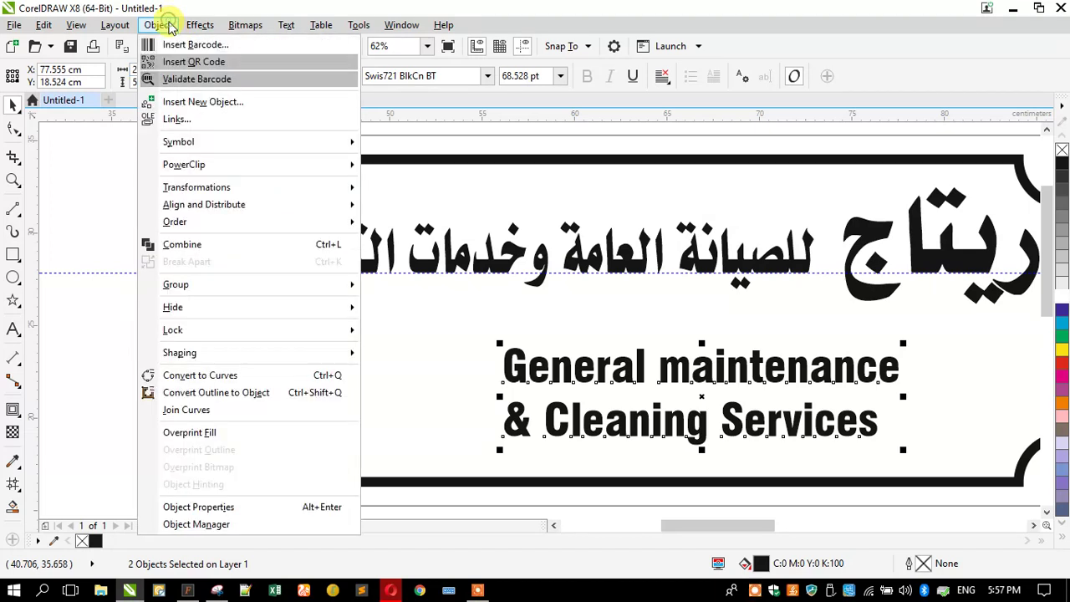
{"action": "left_click", "coordinate": [175, 244]}
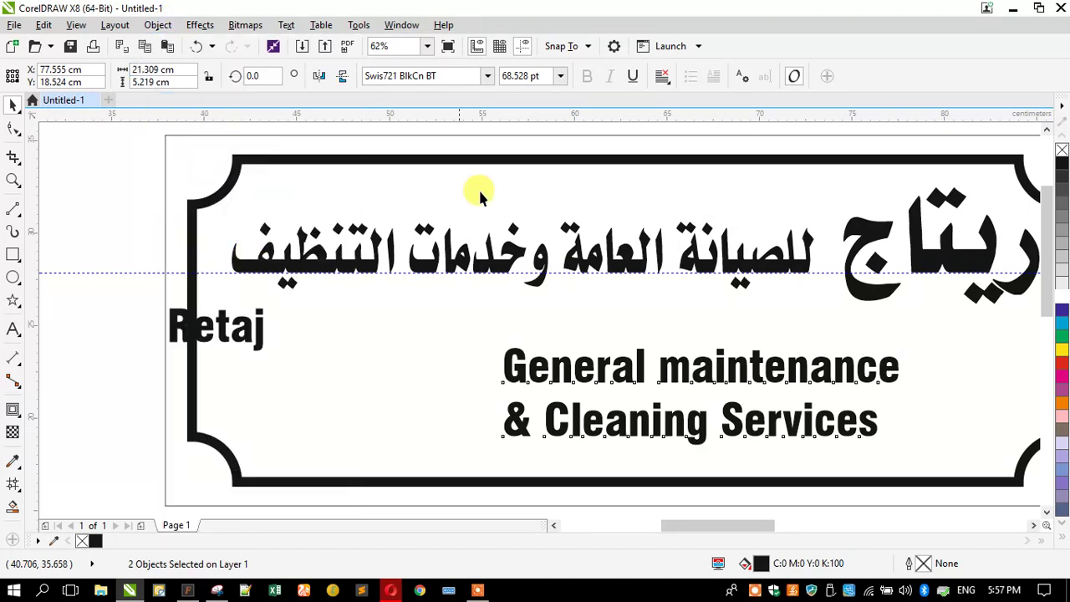
Force-justify the two-line English text and tighten its line spacing to an overall height of about 4.8 cm.
{"action": "left_click", "coordinate": [662, 76]}
{"action": "left_click", "coordinate": [679, 181]}
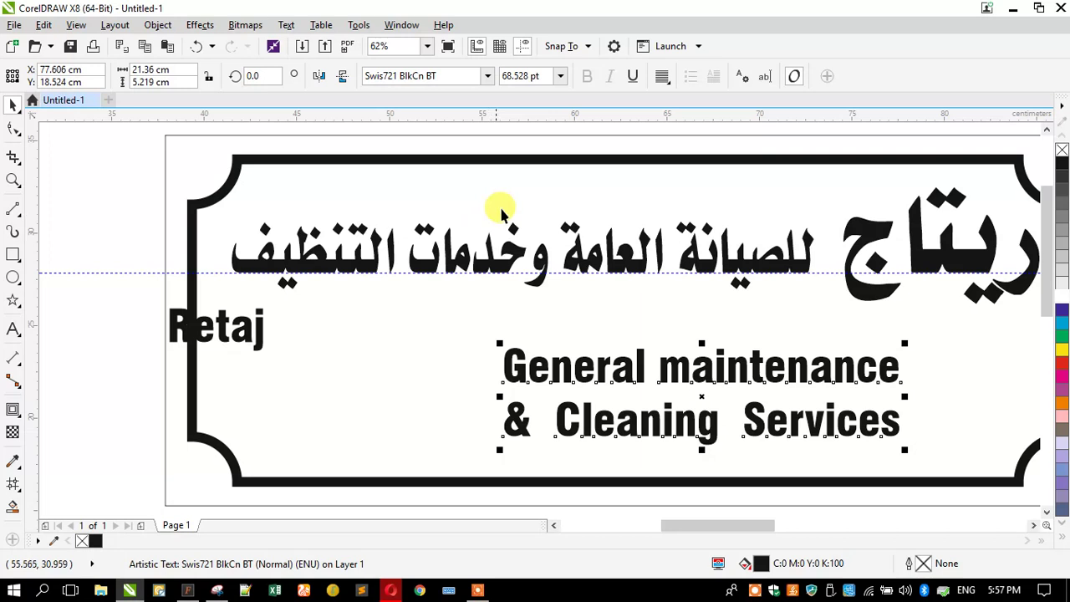
{"action": "left_click", "coordinate": [662, 76]}
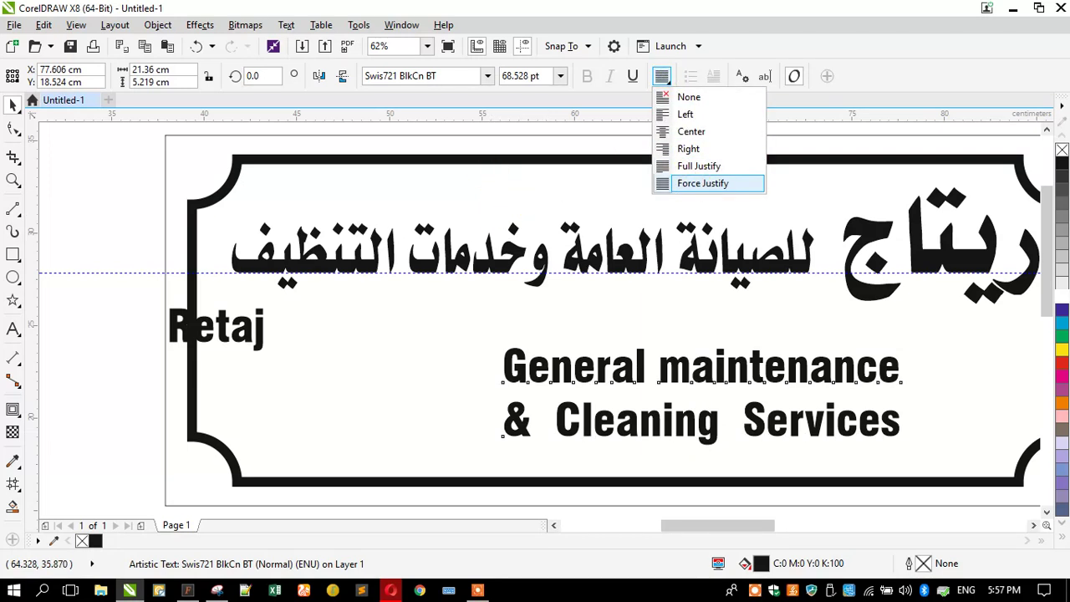
{"action": "key", "text": "Escape"}
{"action": "key", "text": "F10"}
{"action": "left_click_drag", "start_coordinate": [493, 456], "coordinate": [501, 432]}
{"action": "left_click", "coordinate": [12, 107]}
Enlarge the two-line English text toward the frame's right edge and enlarge "Retaj" to fill the space on its left.
{"action": "scroll", "coordinate": [390, 298], "scroll_direction": "down", "scroll_amount": 2}
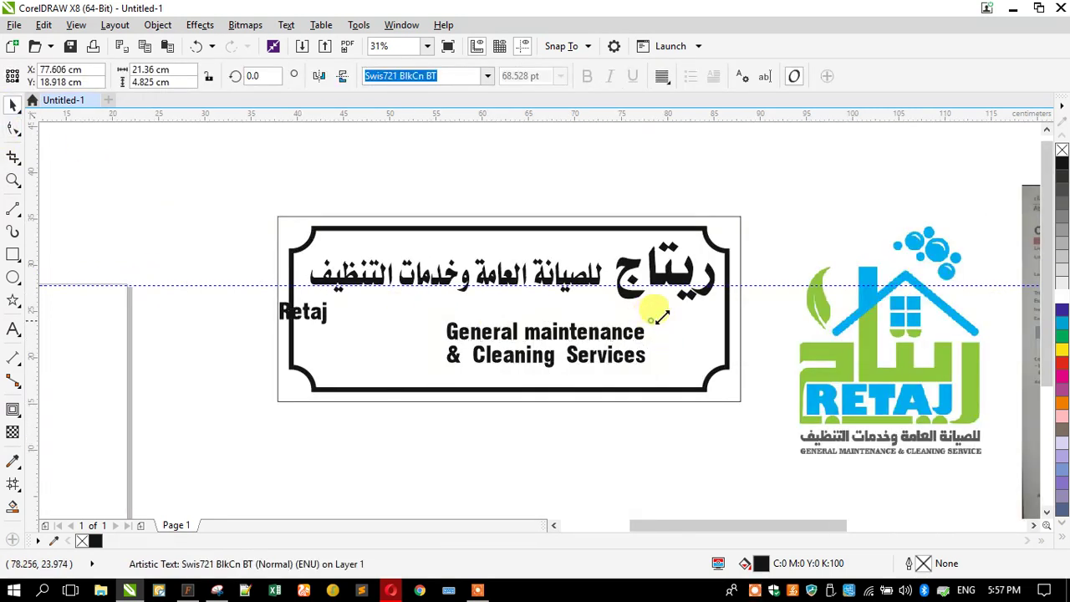
{"action": "left_click_drag", "start_coordinate": [661, 316], "coordinate": [709, 301]}
{"action": "left_click", "coordinate": [309, 319]}
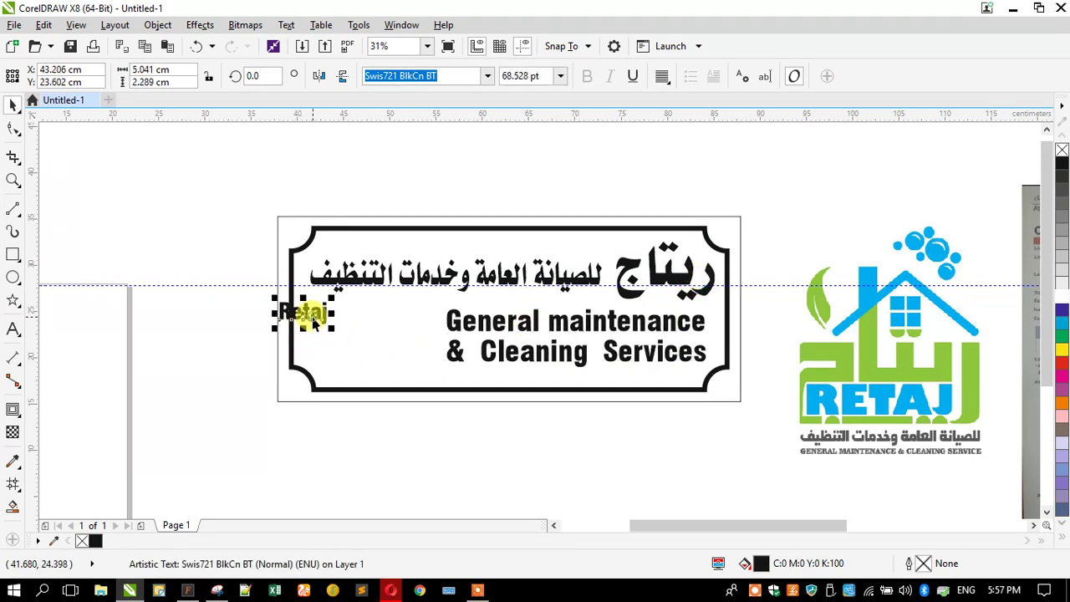
{"action": "left_click_drag", "start_coordinate": [331, 329], "coordinate": [410, 360]}
Delete the horizontal guideline under the Arabic text.
{"action": "left_click", "coordinate": [299, 285]}
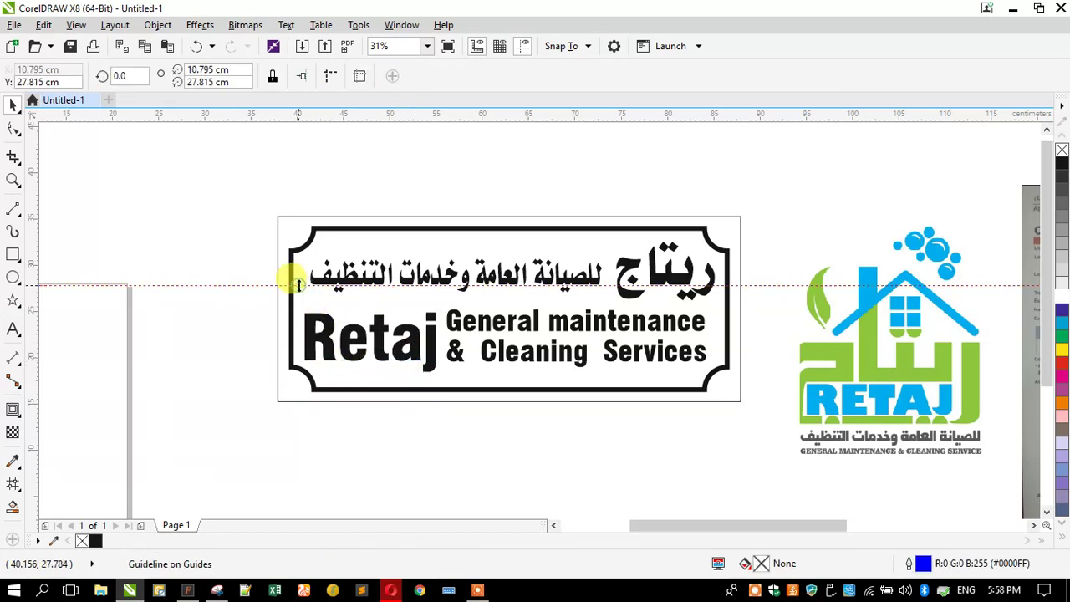
{"action": "key", "text": "Delete"}
Shrink the word "Retaj" from its lower-left corner to about 13.2 cm wide, clear of the frame's left edge.
{"action": "left_click", "coordinate": [291, 293]}
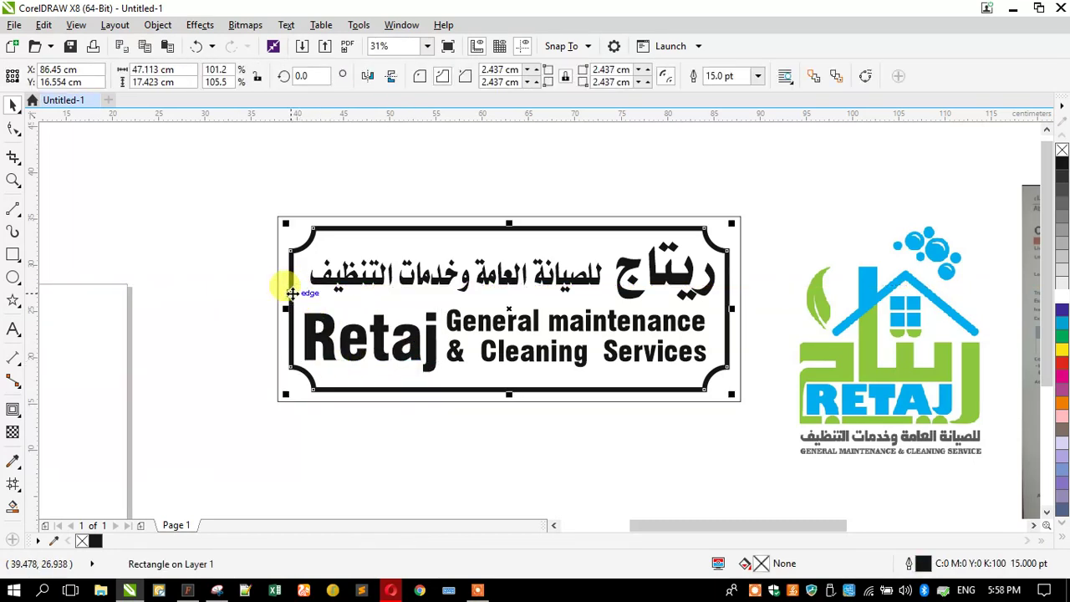
{"action": "left_click", "coordinate": [279, 288]}
{"action": "key", "text": "shift+F2"}
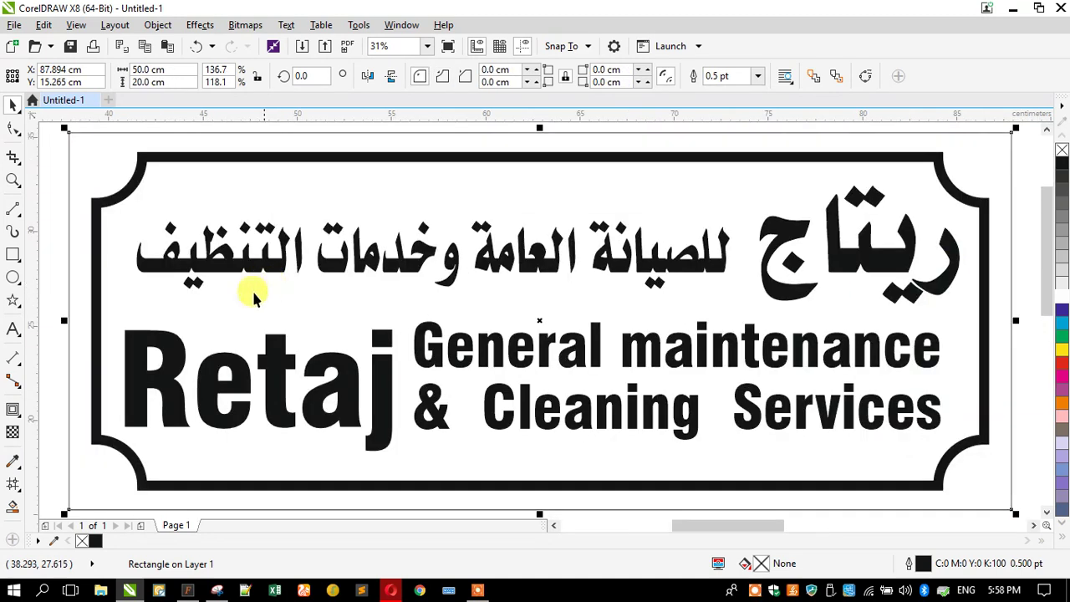
{"action": "left_click", "coordinate": [125, 339]}
{"action": "left_click_drag", "start_coordinate": [109, 440], "coordinate": [137, 457]}
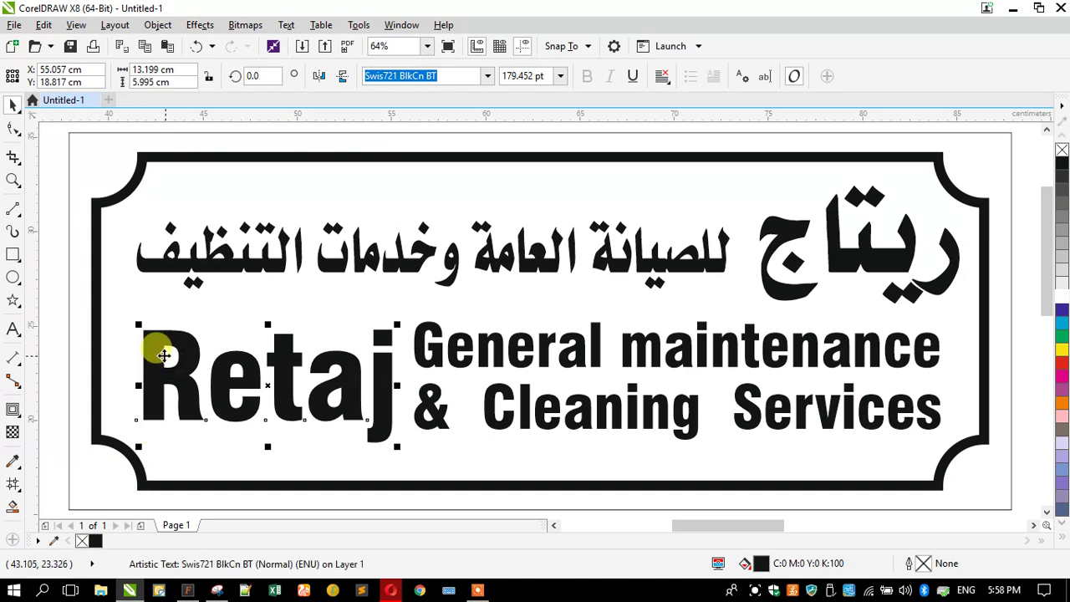
Nudge the word "Retaj" slightly up toward the frame's left edge and lower the two-line English text about 0.25 cm.
{"action": "left_click_drag", "start_coordinate": [160, 354], "coordinate": [158, 351]}
{"action": "left_click", "coordinate": [433, 343]}
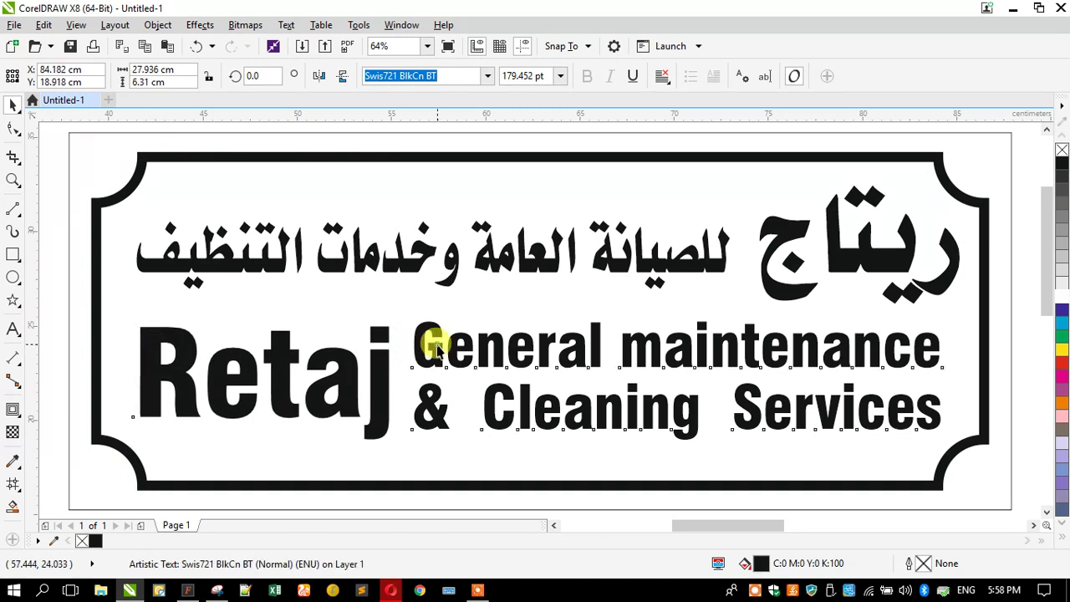
{"action": "left_click_drag", "start_coordinate": [436, 349], "coordinate": [442, 356]}
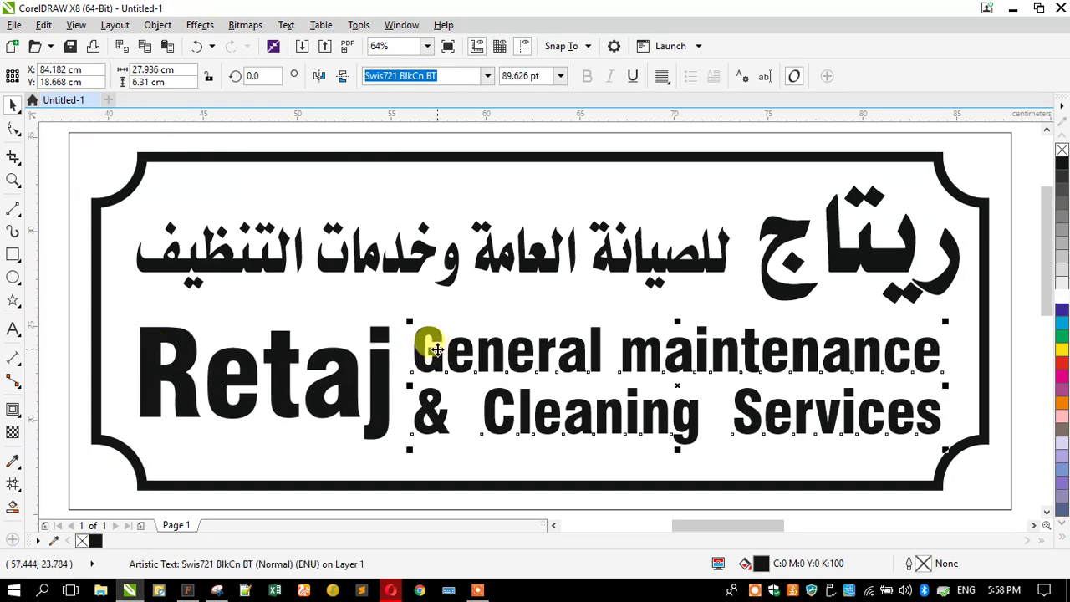
Resize the smaller Arabic line to about 30.6 × 4.2 cm and shift the large Arabic word left to keep it alongside.
{"action": "left_click", "coordinate": [687, 274]}
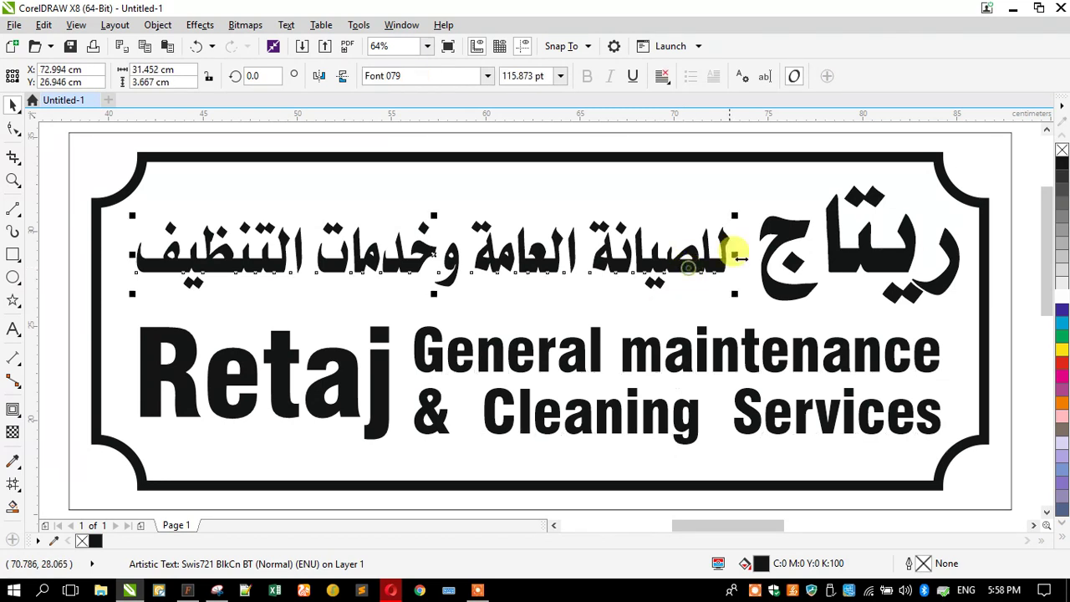
{"action": "left_click_drag", "start_coordinate": [741, 247], "coordinate": [724, 247]}
{"action": "left_click_drag", "start_coordinate": [767, 284], "coordinate": [719, 240]}
{"action": "left_click", "coordinate": [689, 260]}
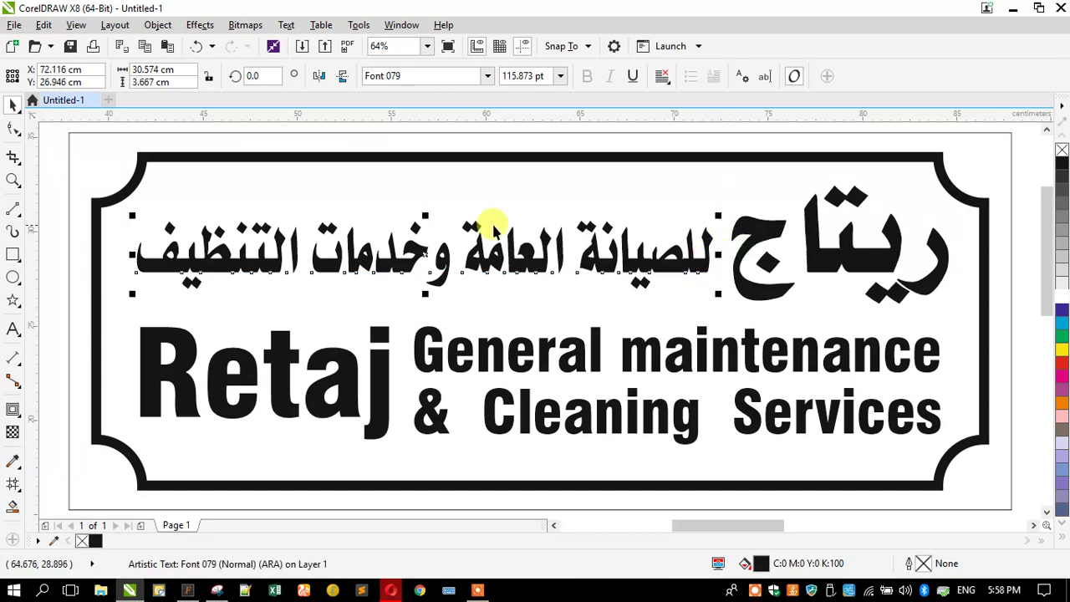
{"action": "left_click_drag", "start_coordinate": [424, 207], "coordinate": [423, 203]}
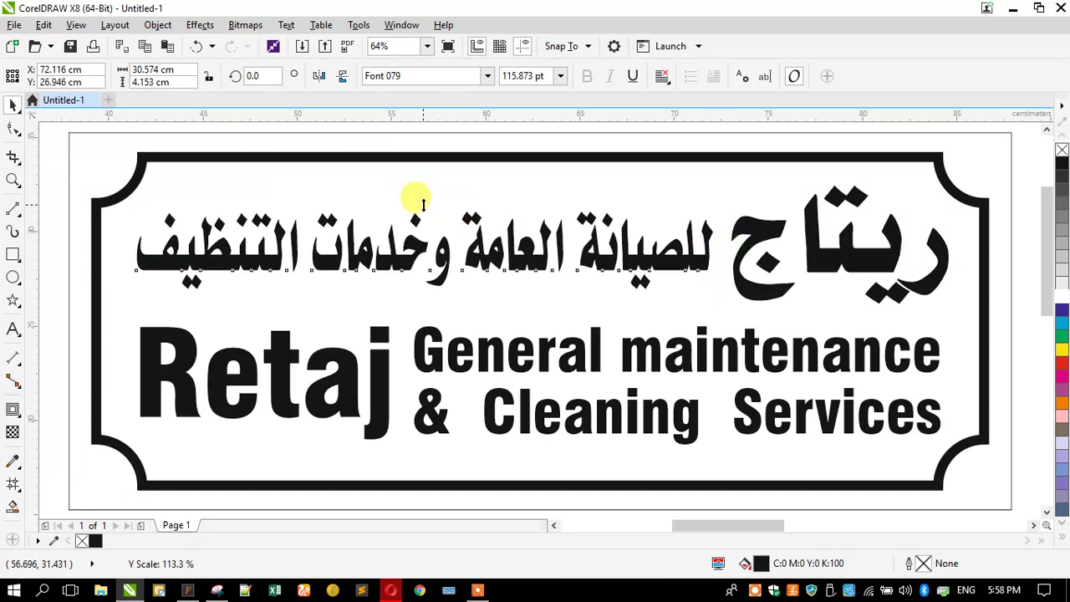
Try adding a horizontal dimension across the outer rectangle's top edge, and delete it.
{"action": "scroll", "coordinate": [422, 225], "scroll_direction": "down", "scroll_amount": 2}
{"action": "left_click_drag", "start_coordinate": [214, 163], "coordinate": [539, 366]}
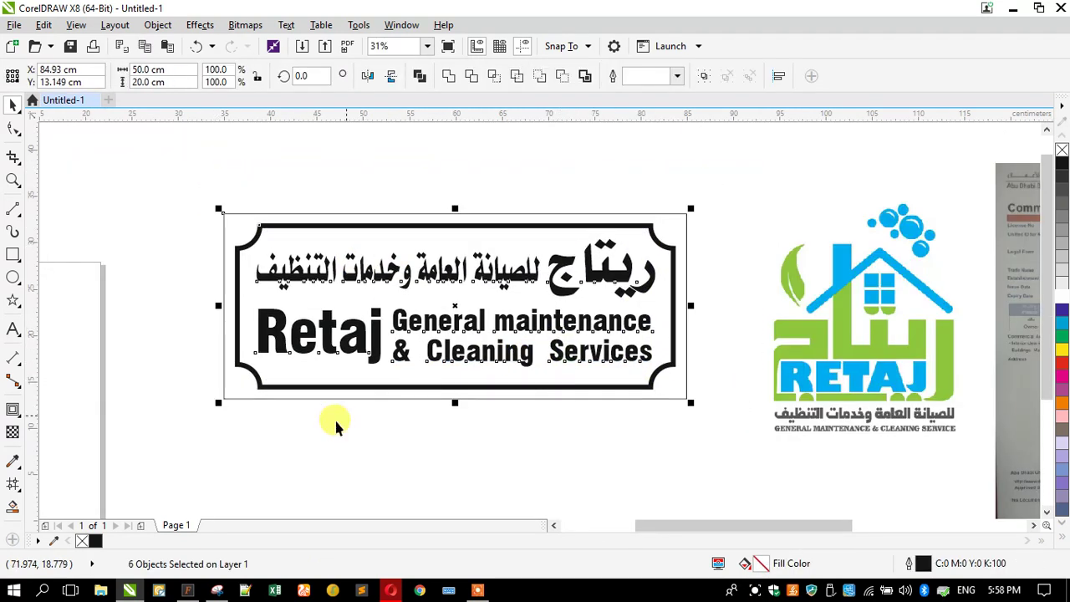
{"action": "left_click", "coordinate": [150, 326]}
{"action": "left_click", "coordinate": [12, 180]}
{"action": "left_click_drag", "start_coordinate": [160, 174], "coordinate": [757, 442]}
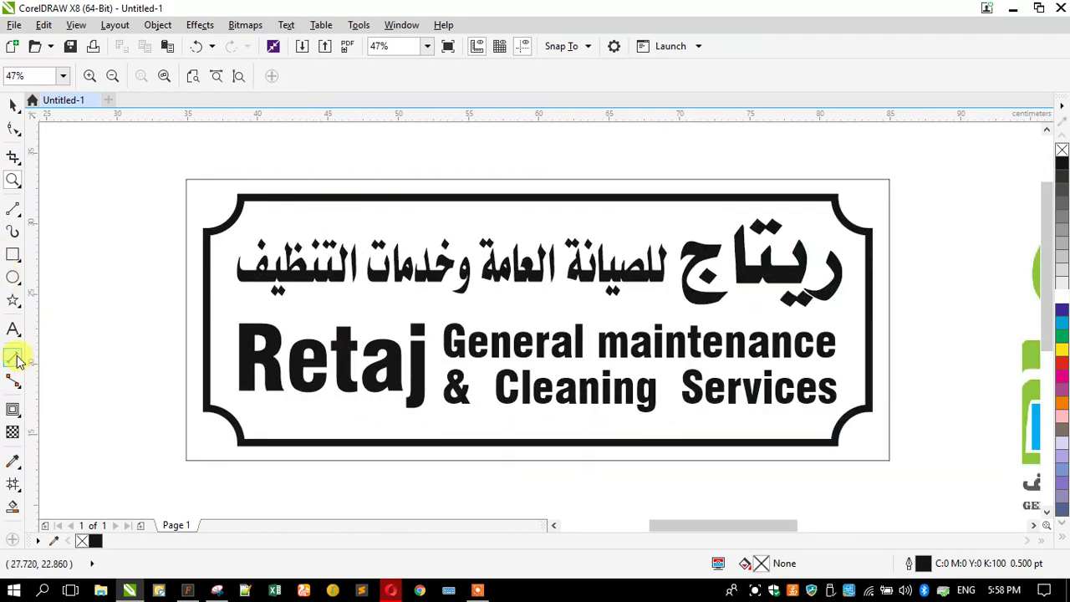
{"action": "left_click_drag", "start_coordinate": [888, 182], "coordinate": [194, 189]}
{"action": "left_click", "coordinate": [192, 160]}
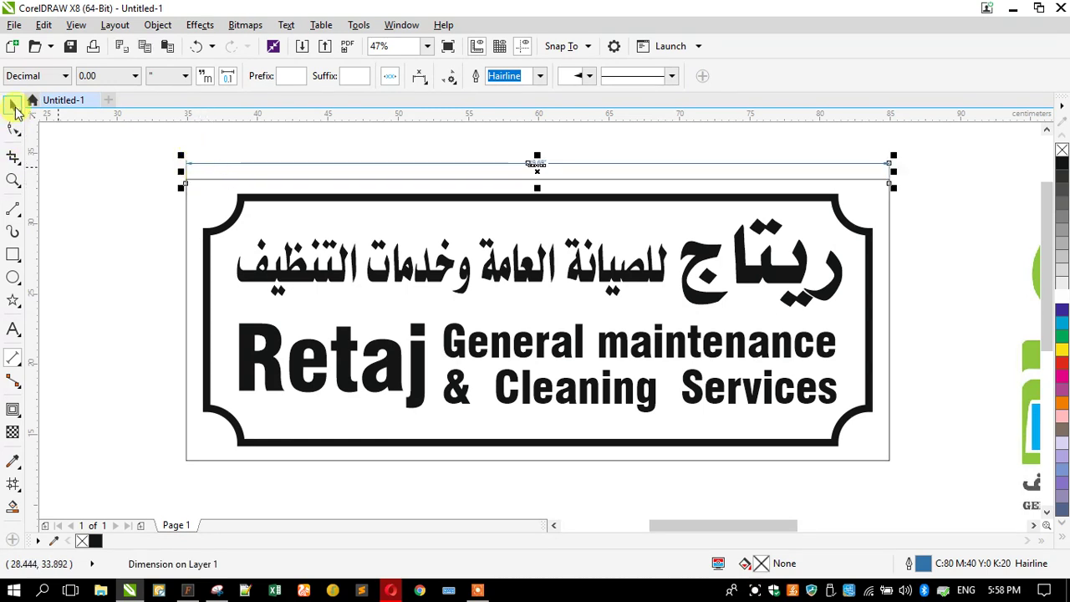
{"action": "left_click", "coordinate": [15, 106]}
{"action": "key", "text": "Delete"}
Select the complete 50 × 20 cm sign and place a duplicate directly below the original.
{"action": "key", "text": "F4"}
{"action": "left_click_drag", "start_coordinate": [664, 390], "coordinate": [718, 396]}
{"action": "scroll", "coordinate": [429, 251], "scroll_direction": "down", "scroll_amount": 1}
{"action": "scroll", "coordinate": [439, 247], "scroll_direction": "up", "scroll_amount": 1}
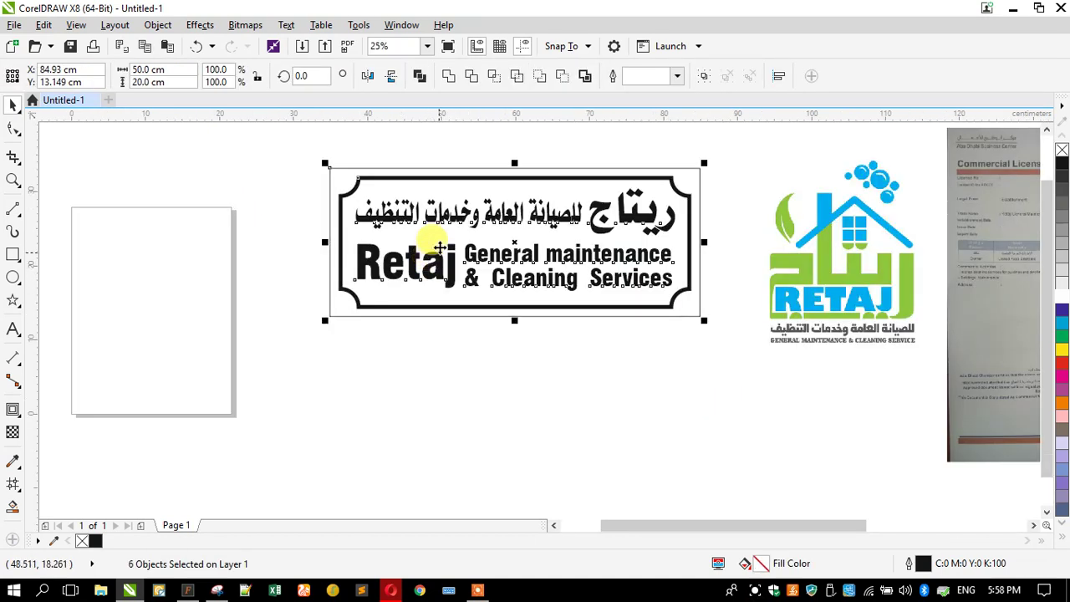
{"action": "left_click_drag", "start_coordinate": [293, 159], "coordinate": [729, 362]}
{"action": "left_click_drag", "start_coordinate": [479, 236], "coordinate": [466, 393]}
{"action": "right_click", "coordinate": [466, 392]}
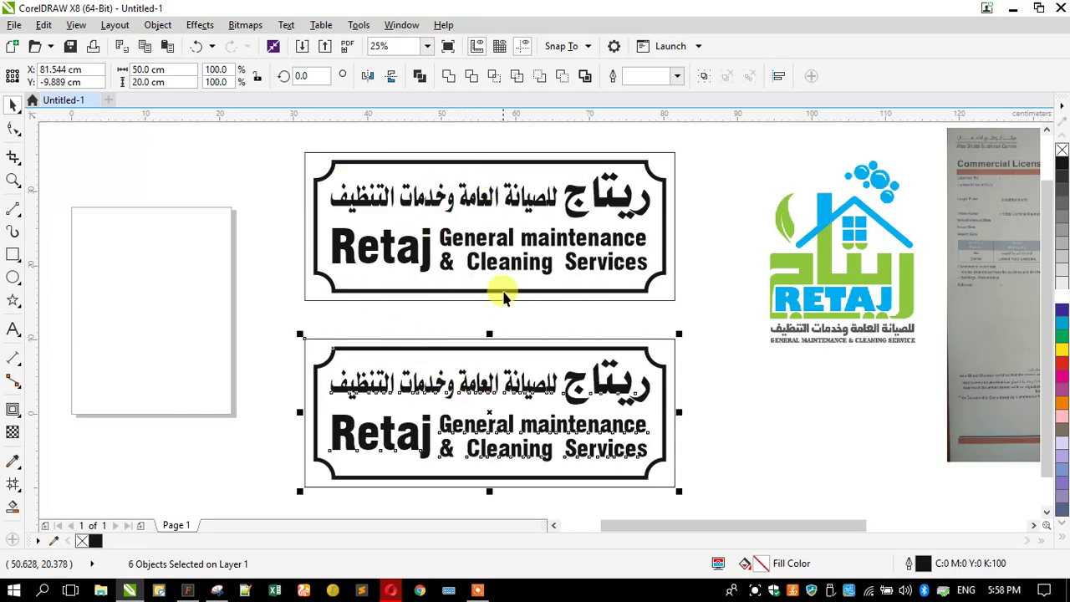
Display the drawing in wireframe and convert the duplicate sign's 15 pt frame outline to an object.
{"action": "key", "text": "shift+F2"}
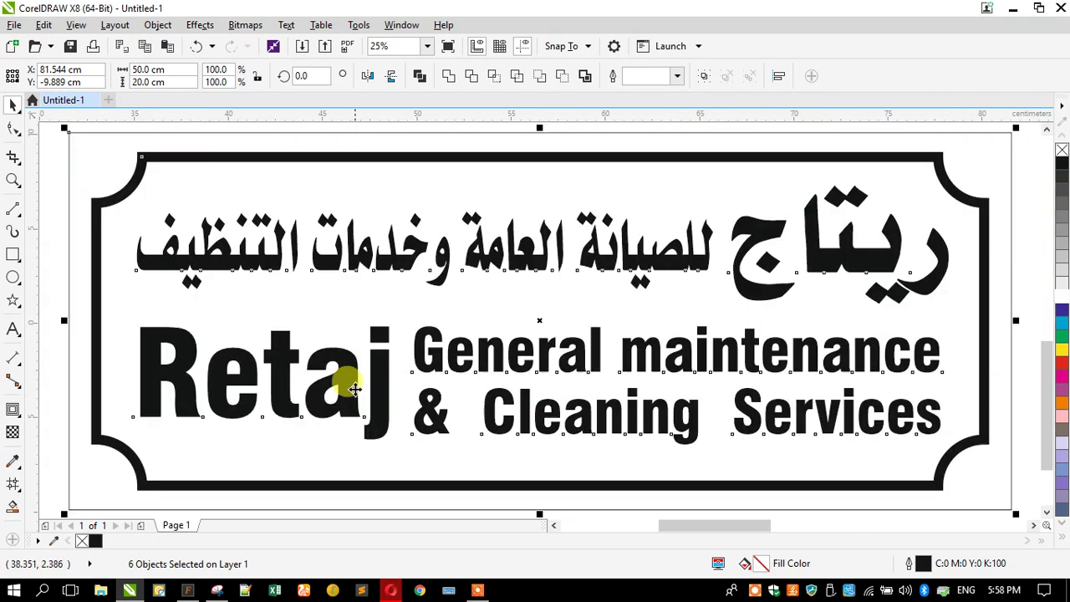
{"action": "left_click", "coordinate": [95, 209]}
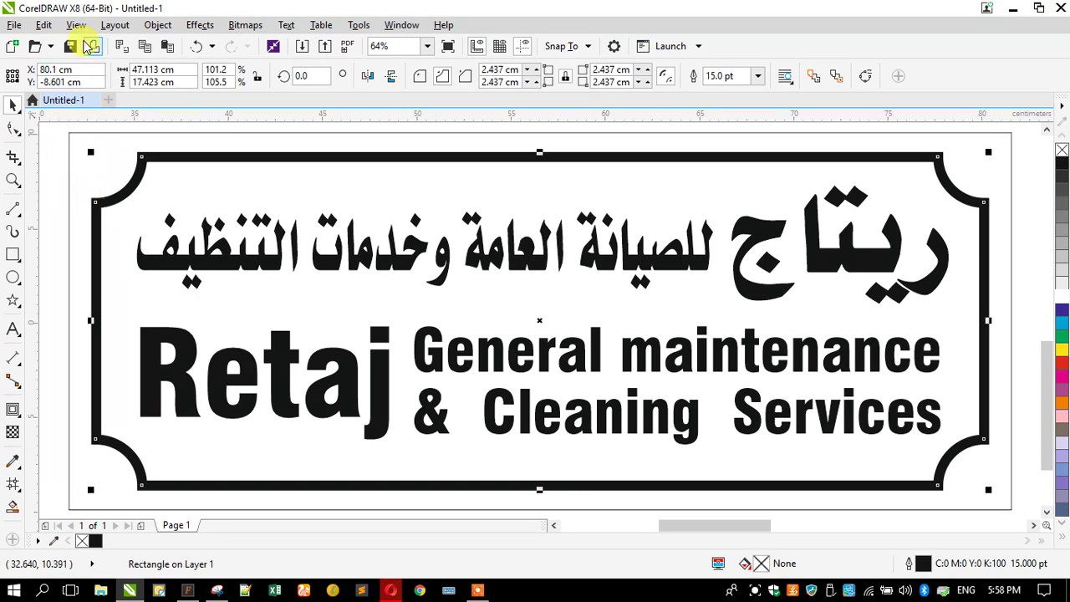
{"action": "left_click", "coordinate": [76, 25]}
{"action": "left_click", "coordinate": [83, 45]}
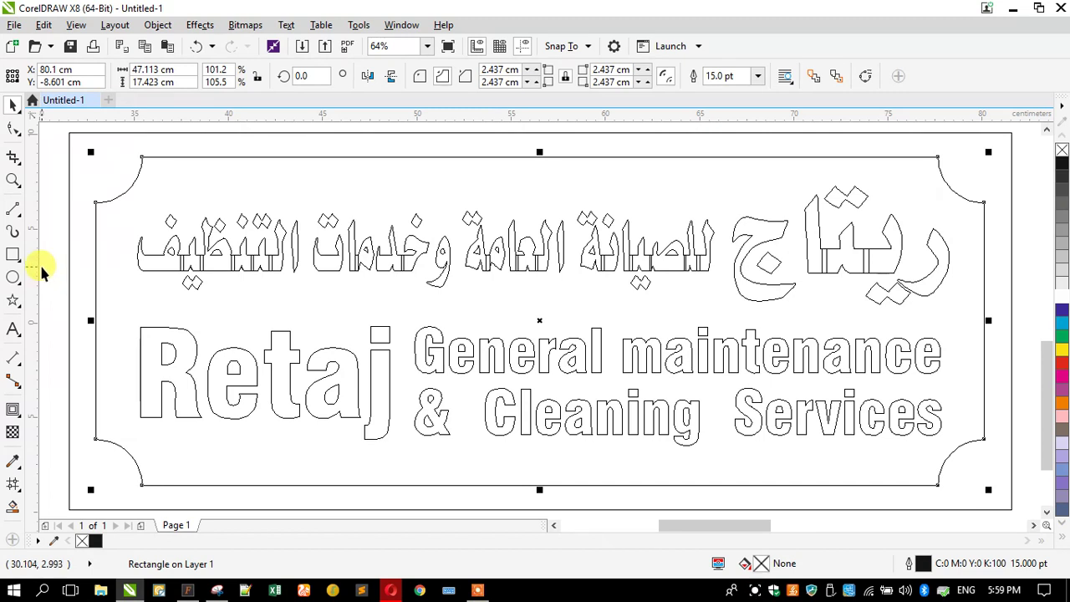
{"action": "key", "text": "ctrl+q"}
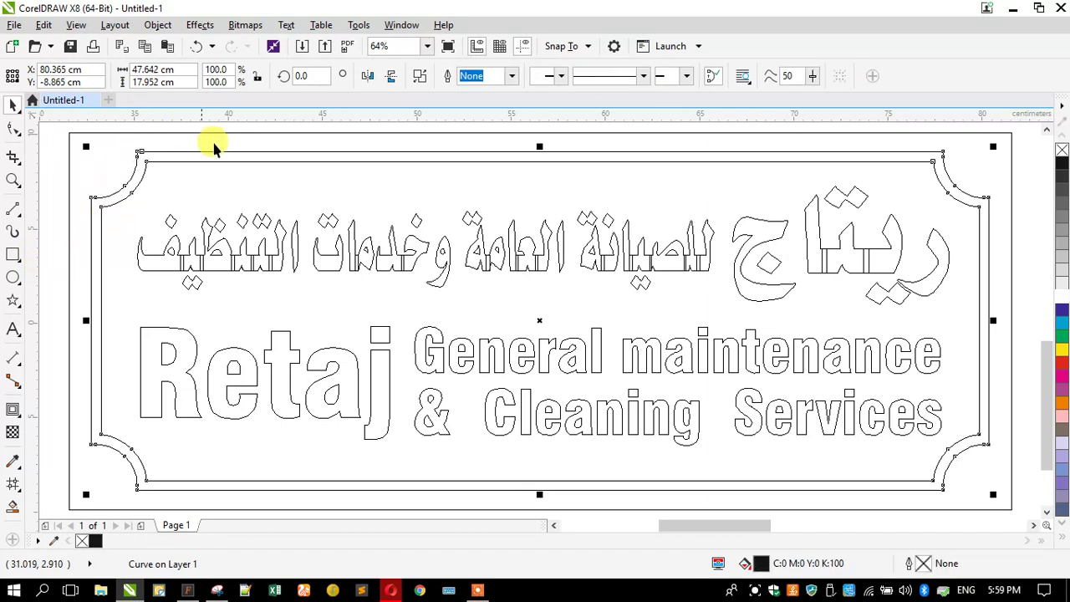
Weld the overlapping letters of the smaller Arabic line and of the large Arabic word in the duplicate sign.
{"action": "left_click", "coordinate": [648, 253]}
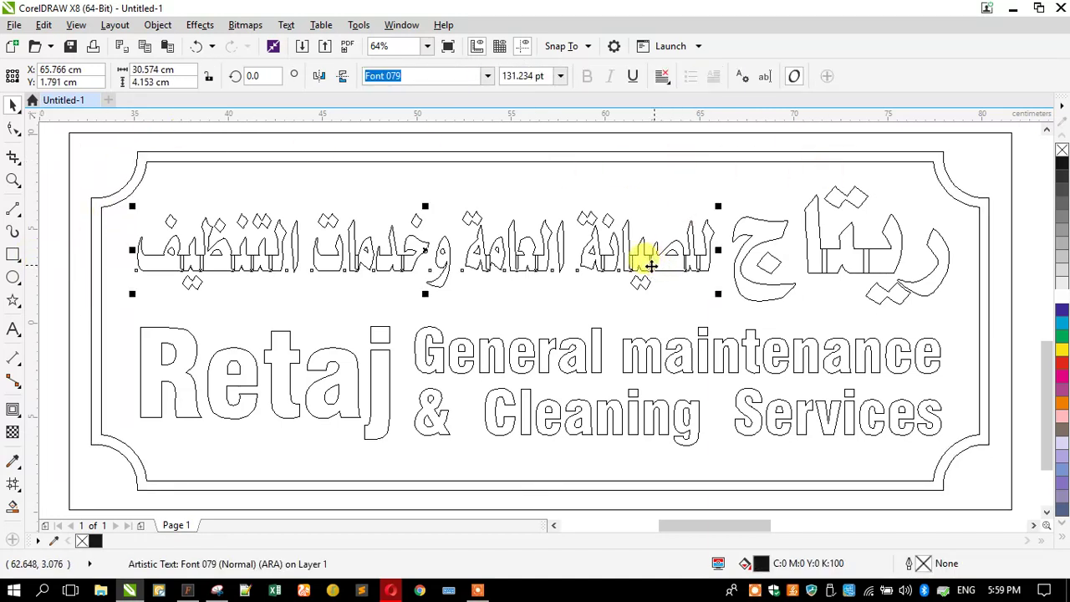
{"action": "left_click", "coordinate": [157, 25]}
{"action": "mouse_move", "coordinate": [414, 351]}
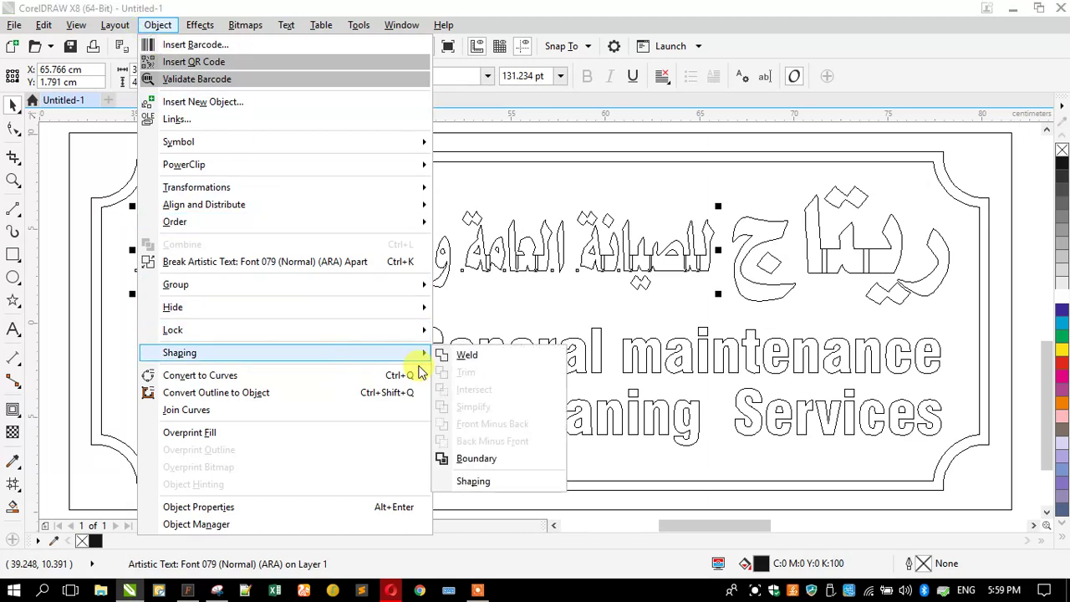
{"action": "left_click", "coordinate": [468, 358]}
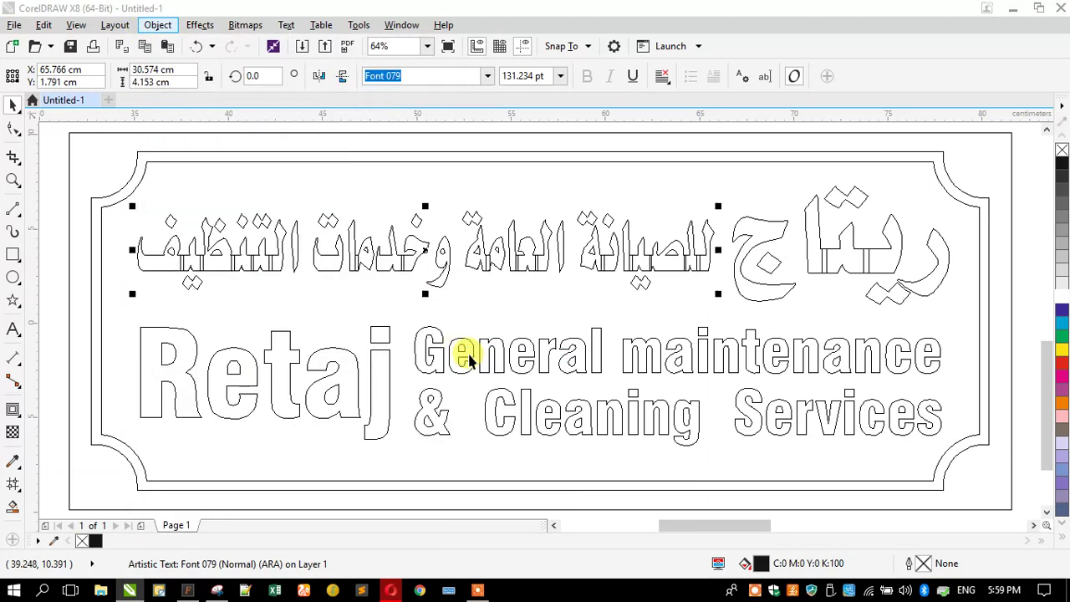
{"action": "left_click", "coordinate": [764, 268]}
{"action": "left_click", "coordinate": [171, 27]}
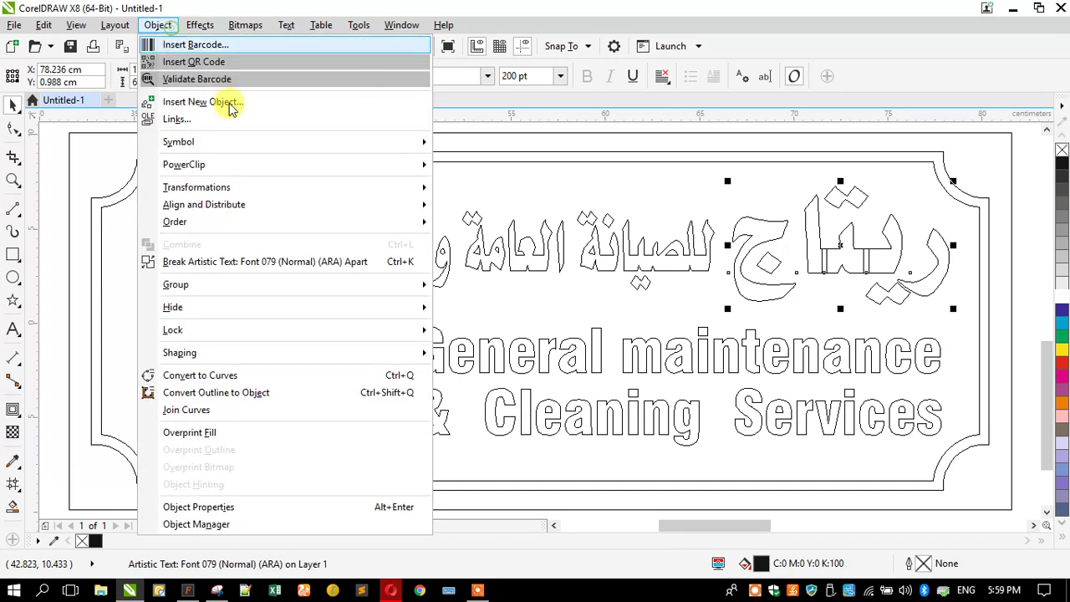
{"action": "mouse_move", "coordinate": [382, 353]}
{"action": "left_click", "coordinate": [442, 358]}
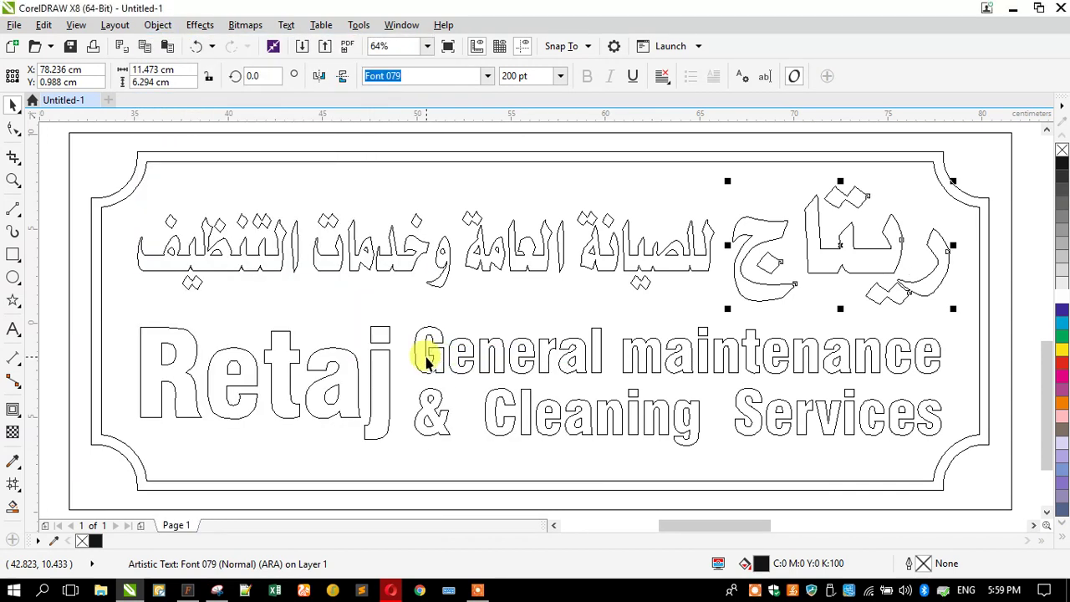
Convert the two-line English text and the word "Retaj" in the duplicate sign to curves.
{"action": "left_click", "coordinate": [427, 357]}
{"action": "left_click", "coordinate": [353, 389]}
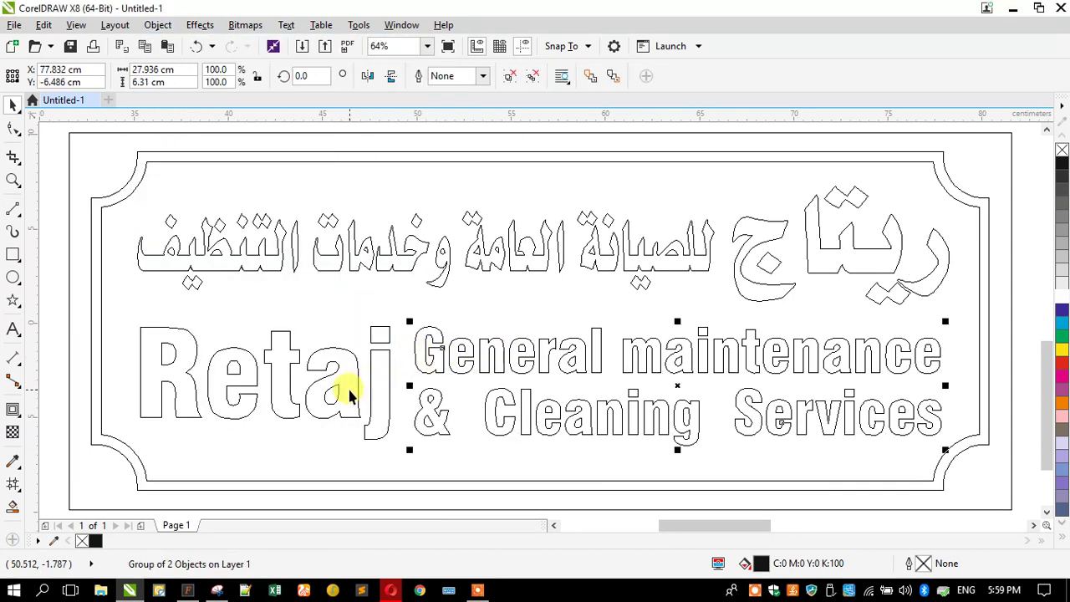
{"action": "left_click", "coordinate": [348, 387], "text": "ctrl"}
{"action": "key", "text": "ctrl+q"}
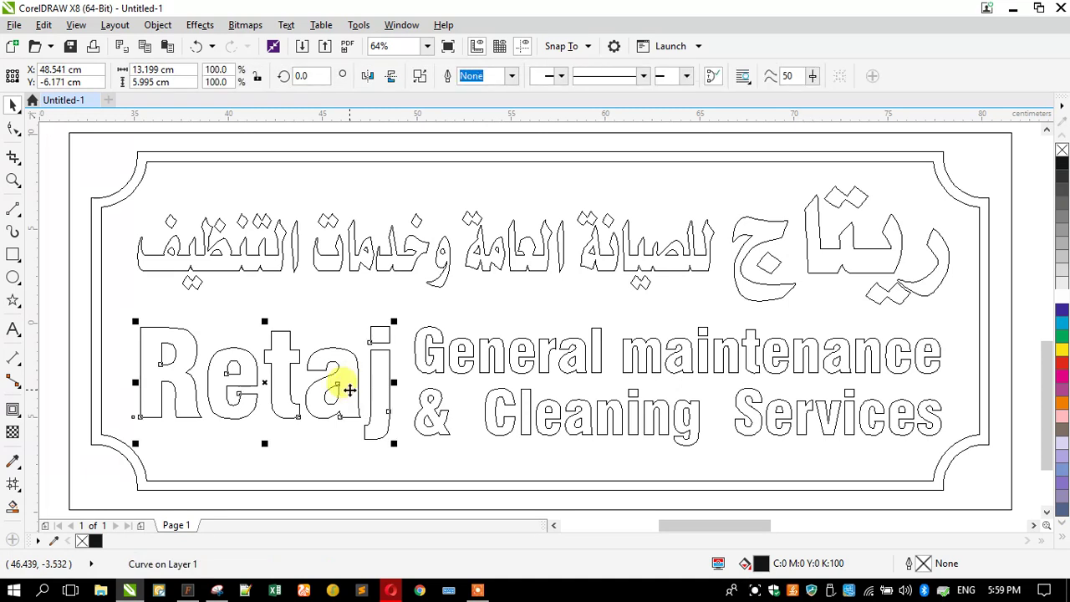
{"action": "left_click", "coordinate": [151, 210]}
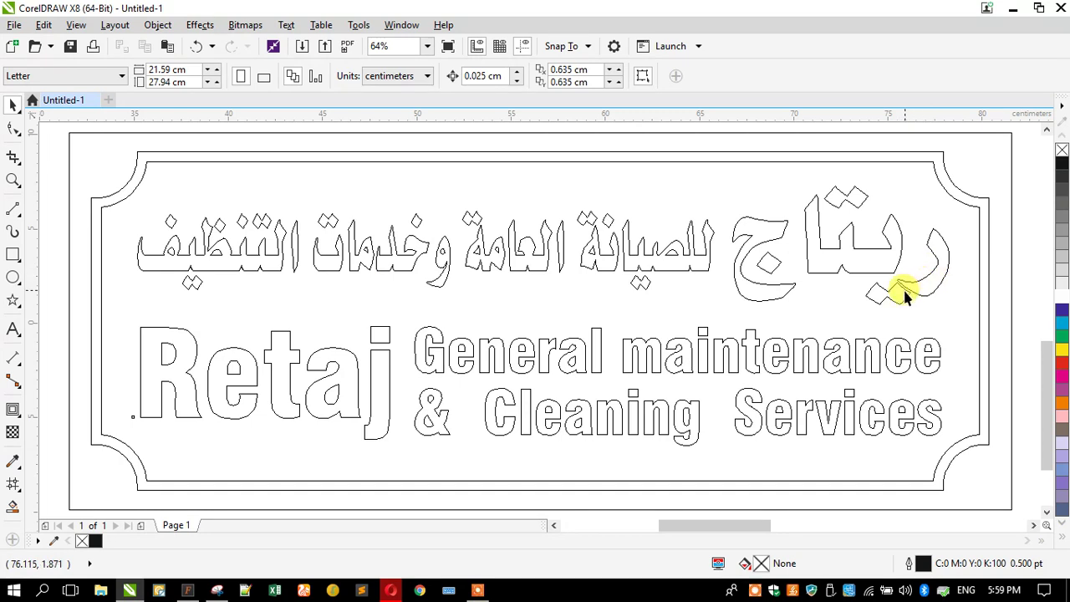
Move the nodes of the double dots beneath the large Arabic word left, clear of the adjacent letter ر.
{"action": "left_click", "coordinate": [935, 282]}
{"action": "scroll", "coordinate": [937, 286], "scroll_direction": "up", "scroll_amount": 2}
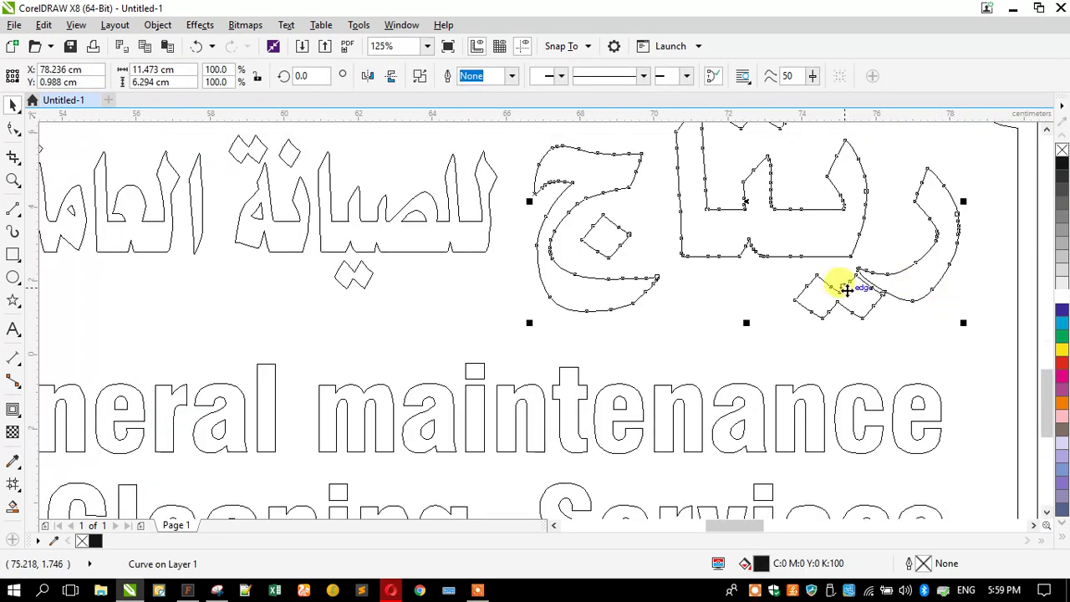
{"action": "scroll", "coordinate": [879, 287], "scroll_direction": "up", "scroll_amount": 4}
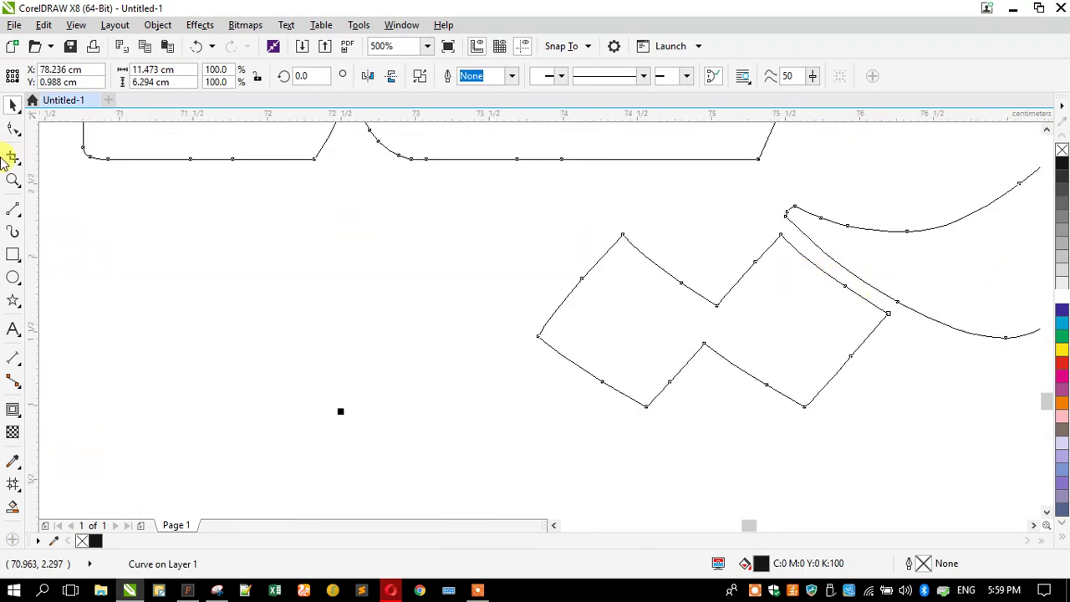
{"action": "left_click_drag", "start_coordinate": [868, 270], "coordinate": [917, 311]}
{"action": "key", "text": "Delete"}
{"action": "left_click_drag", "start_coordinate": [909, 447], "coordinate": [416, 235]}
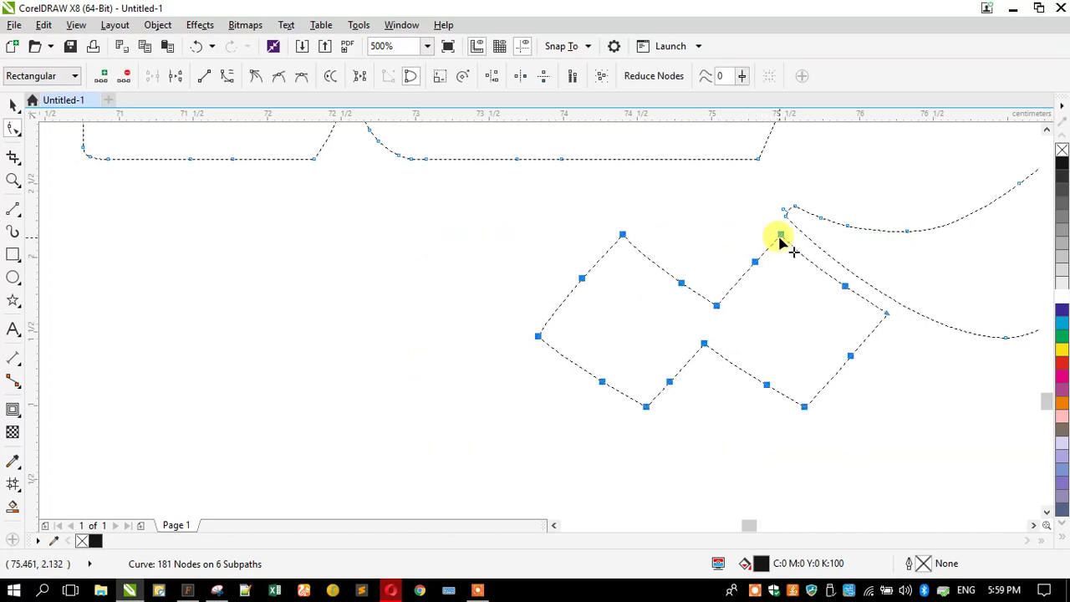
{"action": "left_click_drag", "start_coordinate": [780, 237], "coordinate": [617, 240]}
{"action": "scroll", "coordinate": [657, 376], "scroll_direction": "down", "scroll_amount": 4}
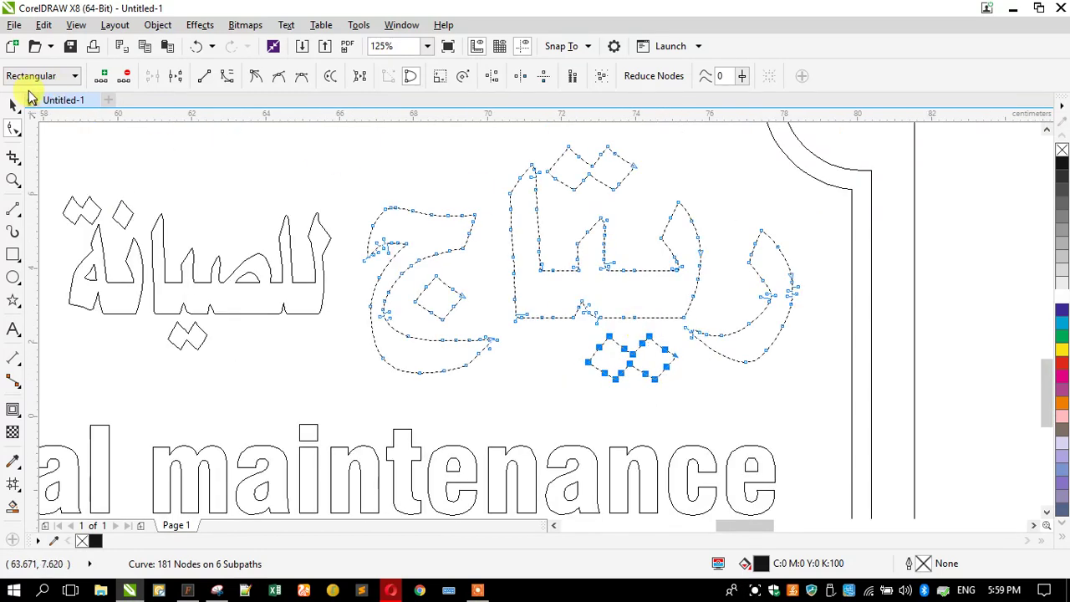
{"action": "left_click", "coordinate": [12, 107]}
{"action": "scroll", "coordinate": [616, 215], "scroll_direction": "down", "scroll_amount": 3}
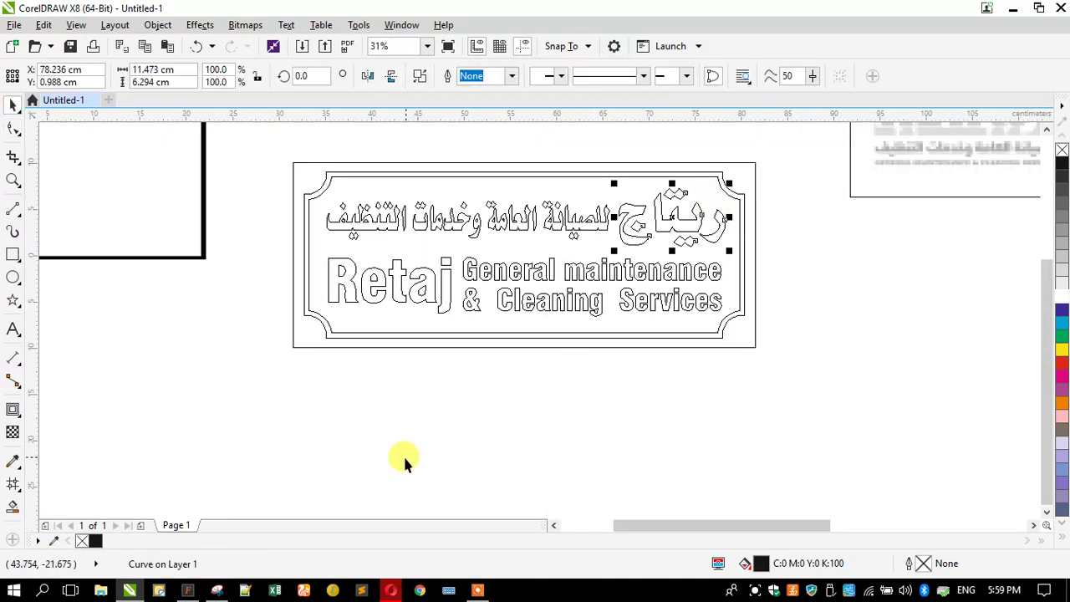
Draw a horizontal line about 46.6 cm long between the frame's inner sides, separating the Arabic from the English text.
{"action": "left_click_drag", "start_coordinate": [279, 144], "coordinate": [810, 389]}
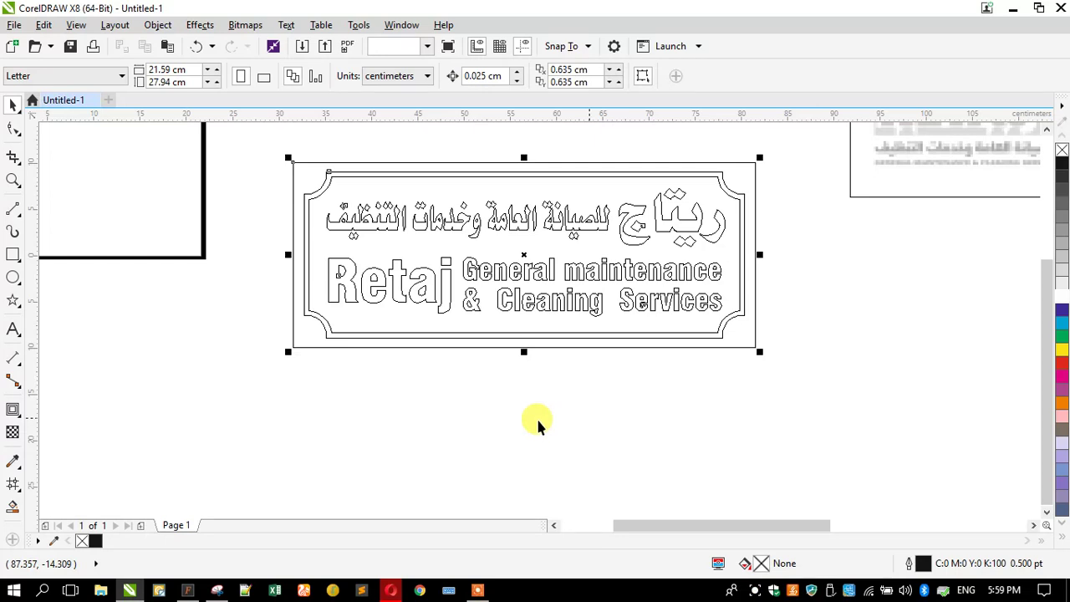
{"action": "key", "text": "shift+F2"}
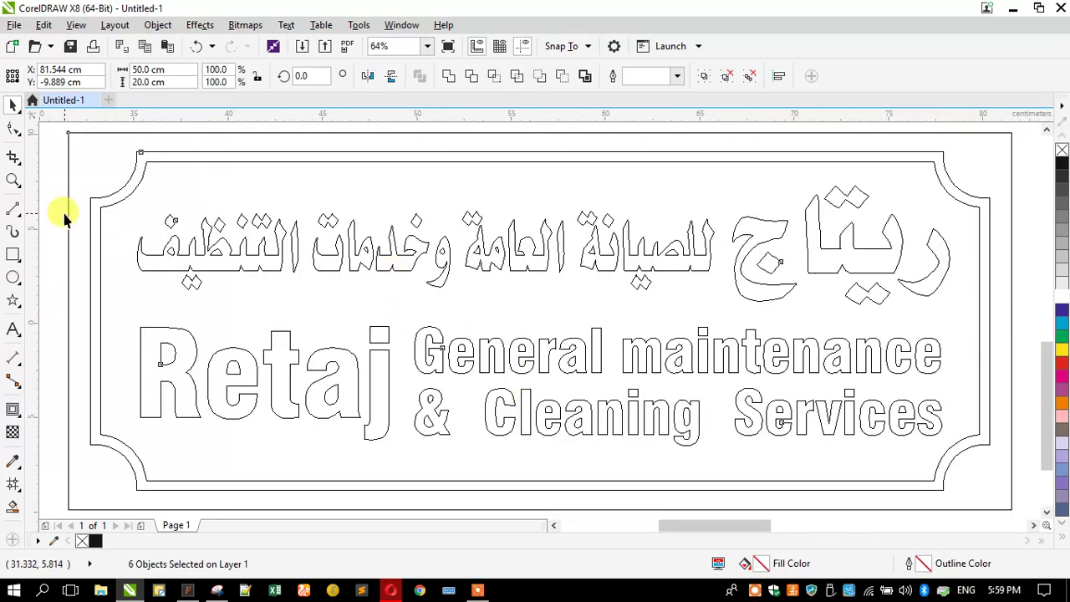
{"action": "left_click", "coordinate": [65, 217]}
{"action": "left_click", "coordinate": [13, 209]}
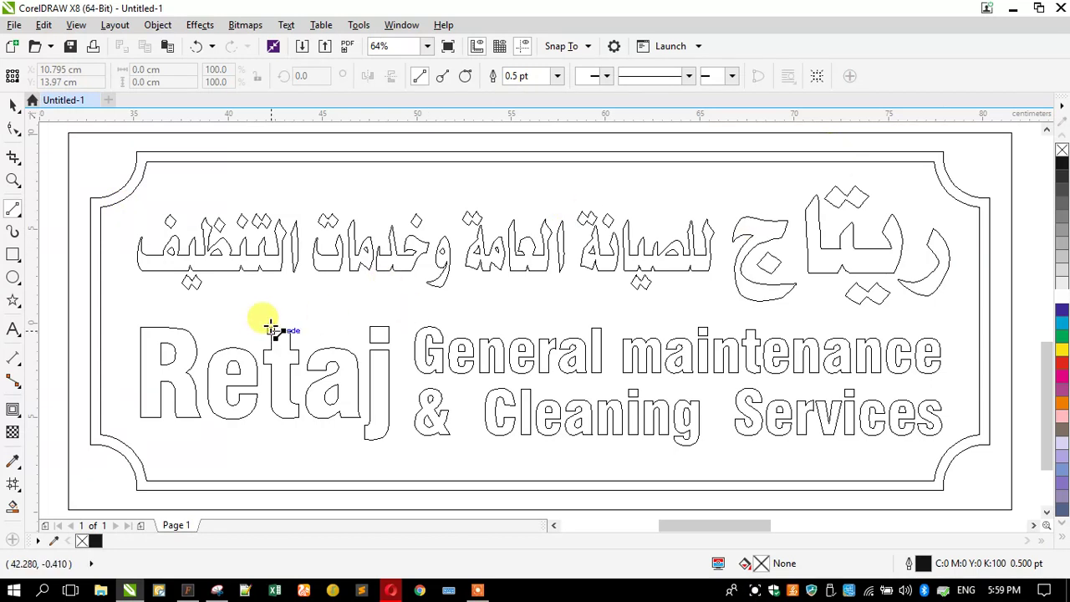
{"action": "left_click", "coordinate": [100, 313]}
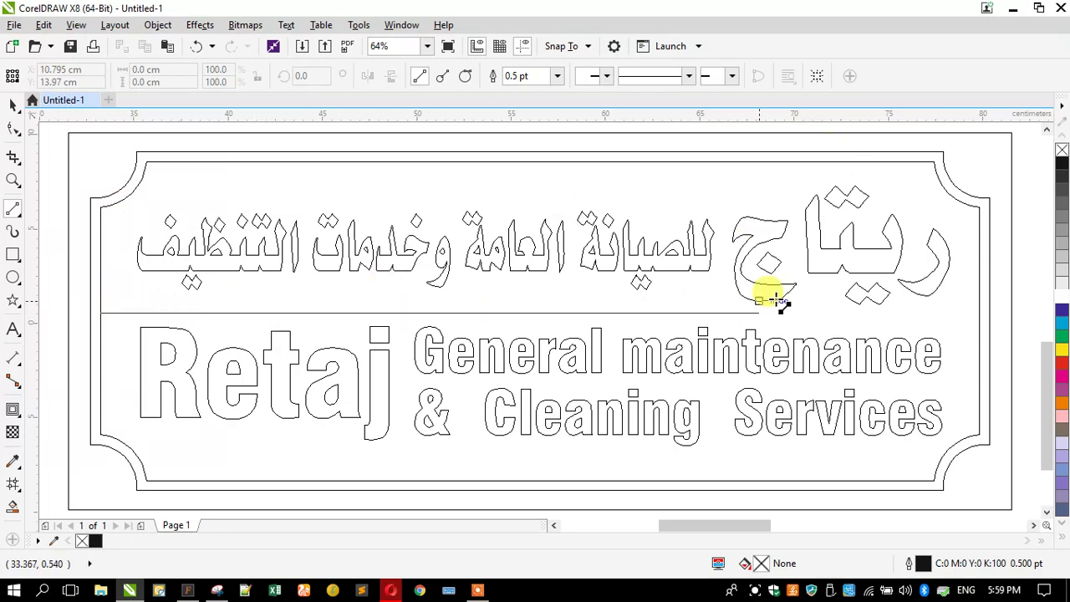
{"action": "left_click", "coordinate": [978, 312]}
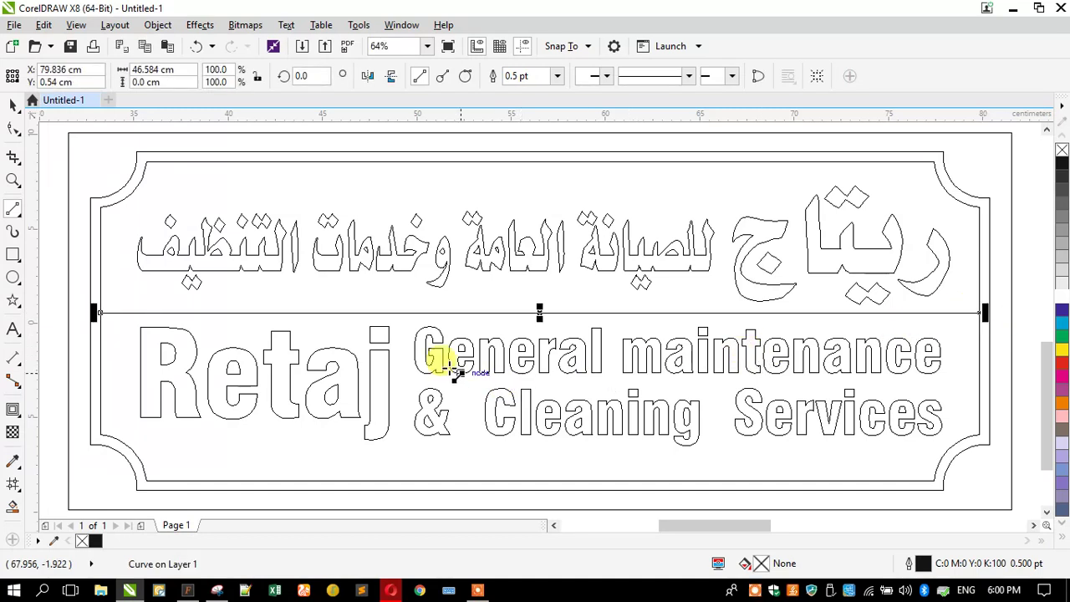
Draw an 8.9 cm vertical line between "Retaj" and the English text, and a 30.6 cm horizontal line between the two English lines.
{"action": "left_click", "coordinate": [402, 313]}
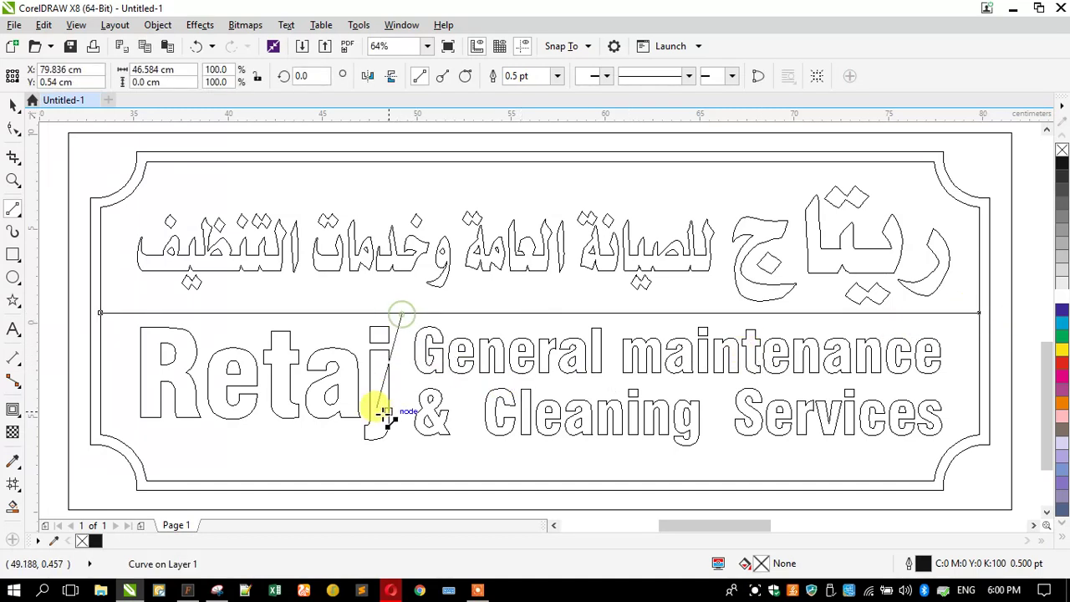
{"action": "left_click", "coordinate": [401, 480]}
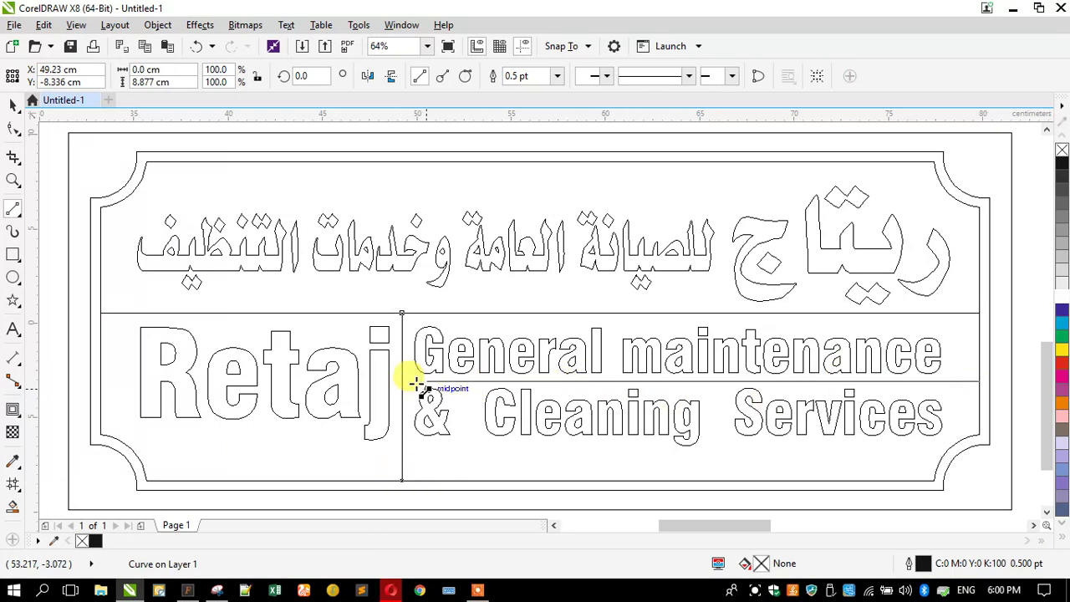
{"action": "left_click", "coordinate": [401, 382]}
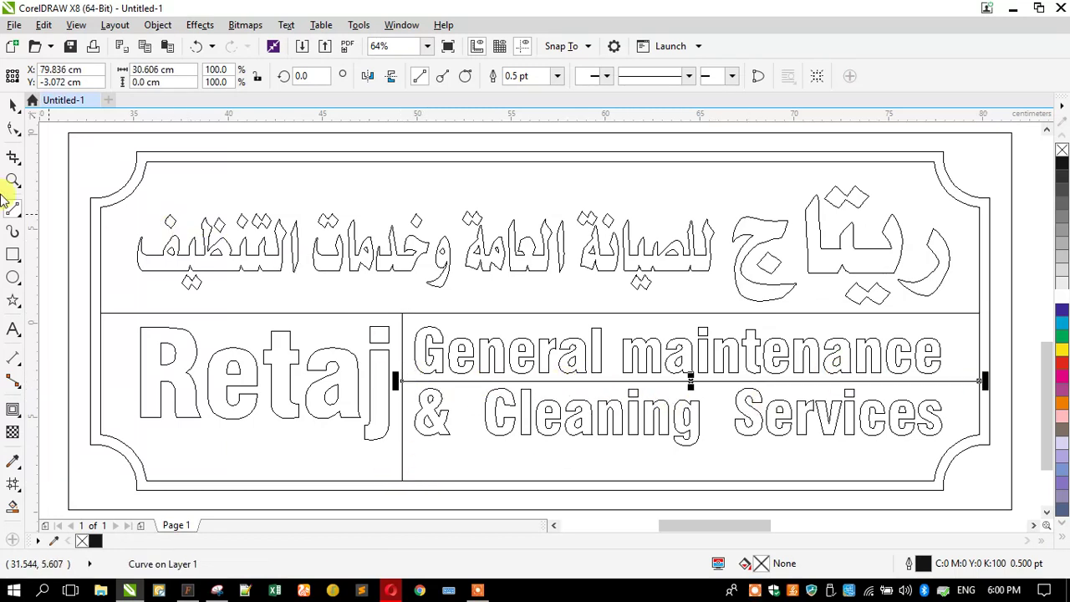
Give all nine objects of the duplicate sign a black hairline outline and switch the display from wireframe to full colour.
{"action": "left_click", "coordinate": [12, 105]}
{"action": "scroll", "coordinate": [389, 221], "scroll_direction": "down", "scroll_amount": 2}
{"action": "left_click_drag", "start_coordinate": [203, 174], "coordinate": [752, 403]}
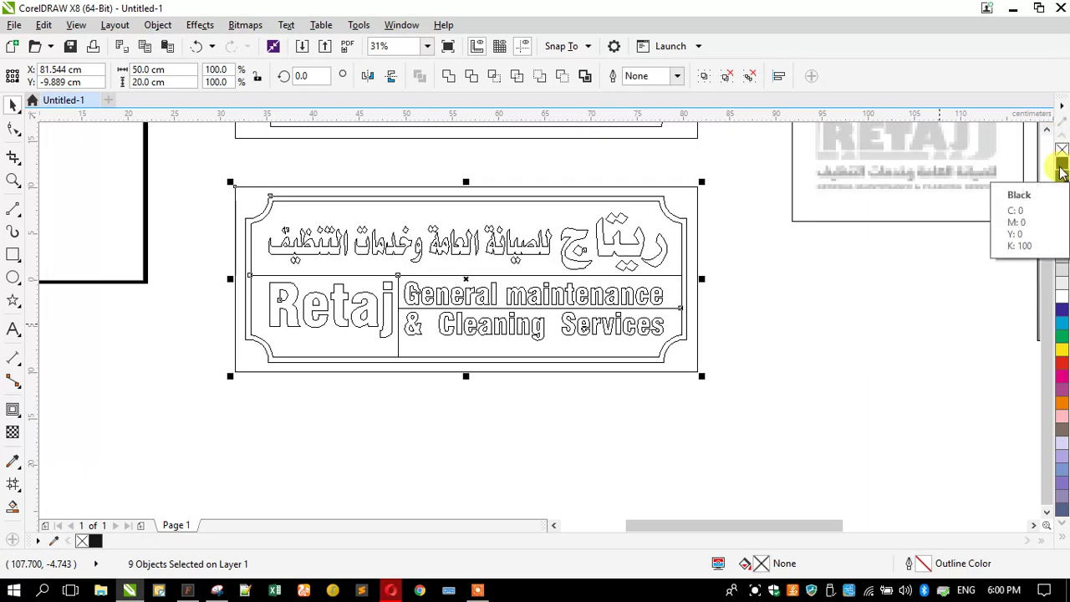
{"action": "right_click", "coordinate": [1061, 171]}
{"action": "left_click", "coordinate": [73, 26]}
{"action": "left_click", "coordinate": [102, 112]}
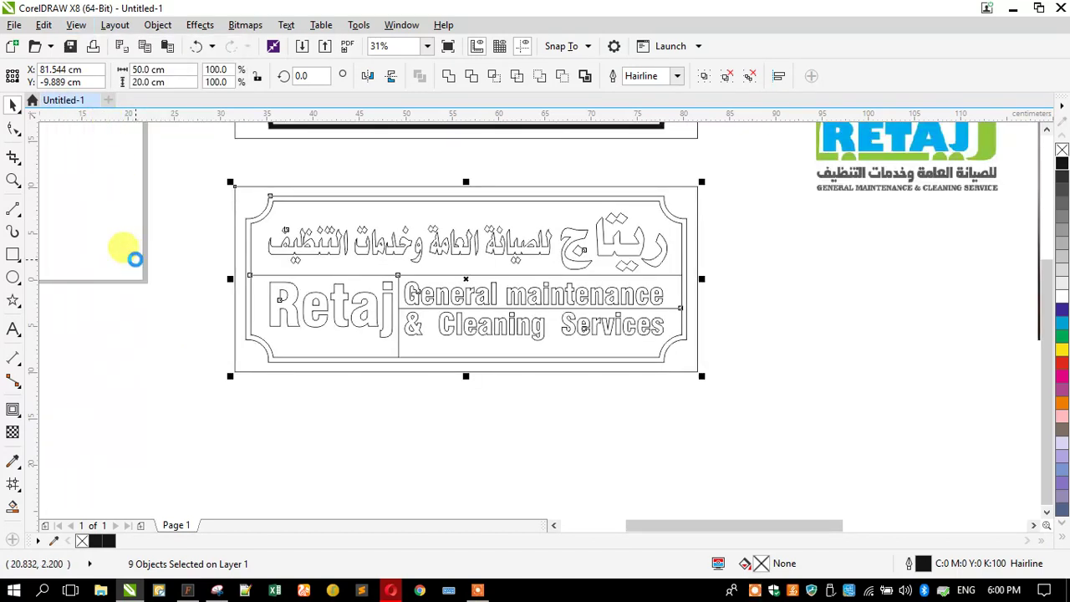
Copy the duplicate sign's outlines into a new document and group them.
{"action": "key", "text": "ctrl+n"}
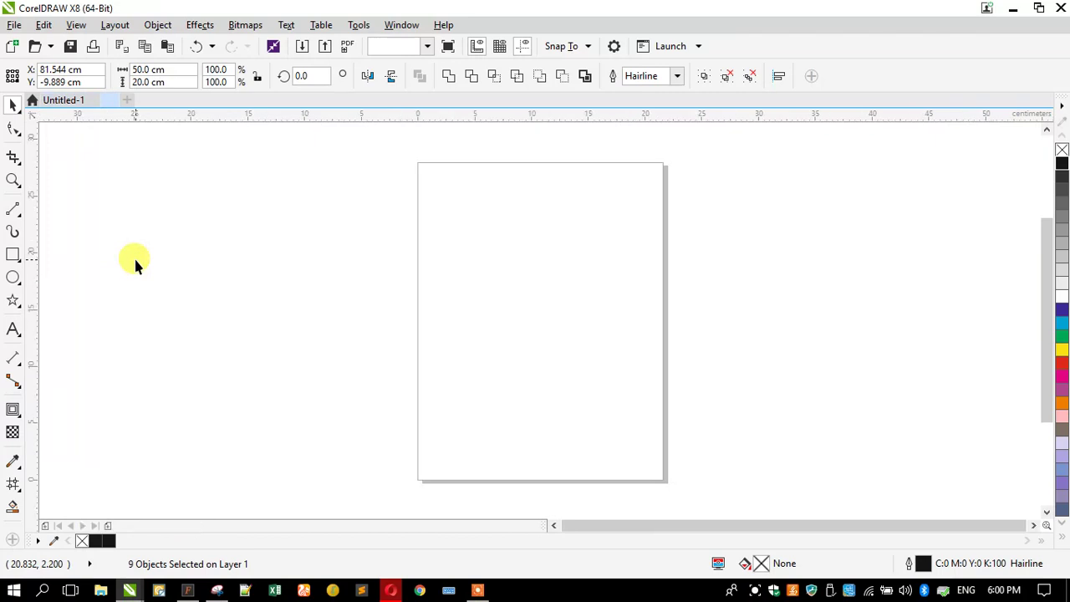
{"action": "key", "text": "ctrl+v"}
{"action": "key", "text": "ctrl+g"}
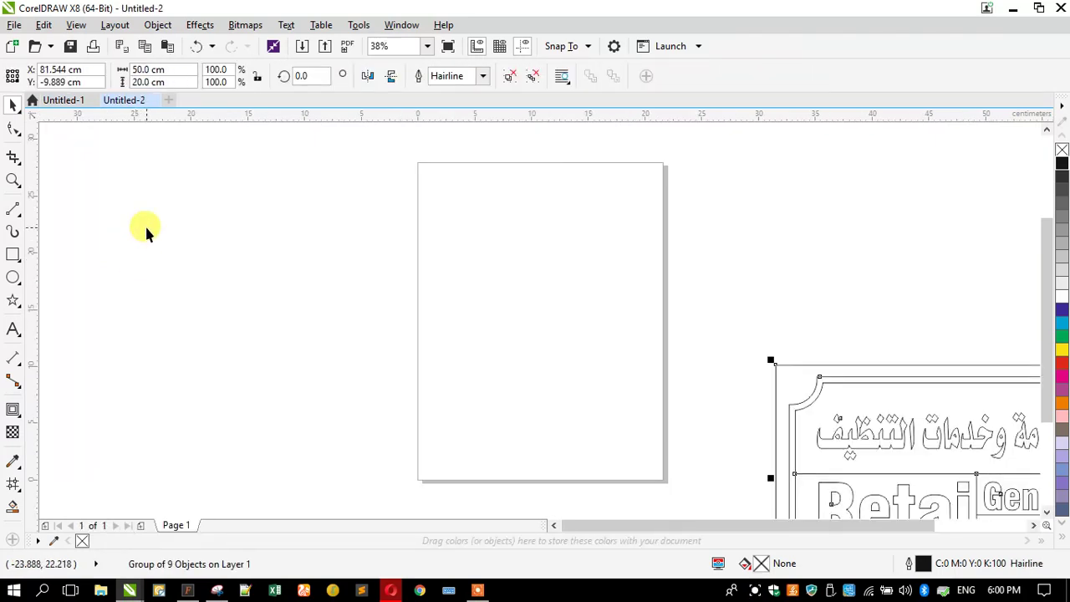
{"action": "key", "text": "shift+F2"}
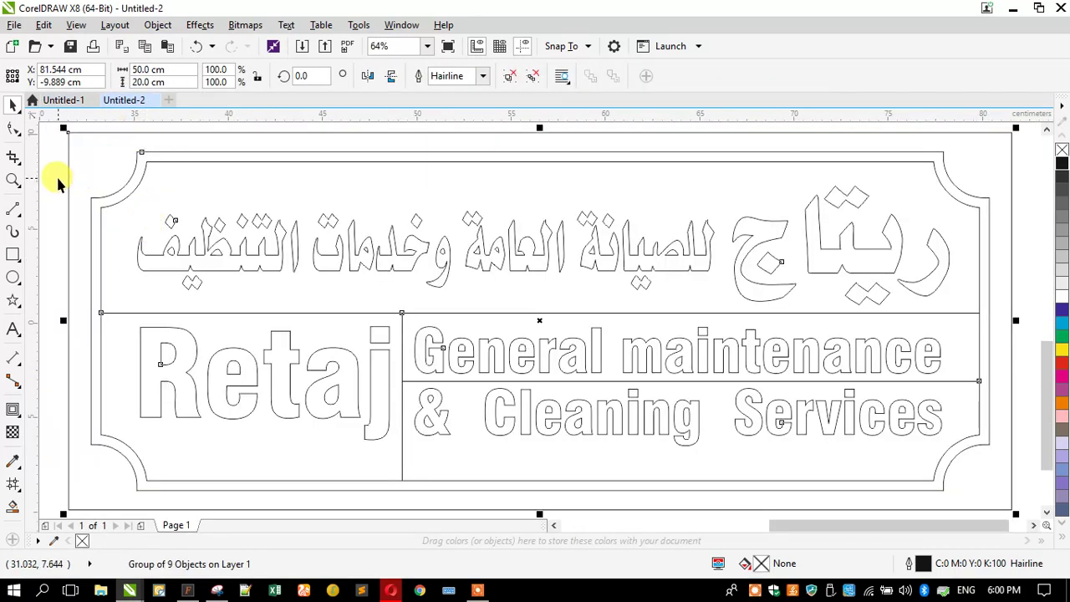
{"action": "left_click", "coordinate": [57, 182]}
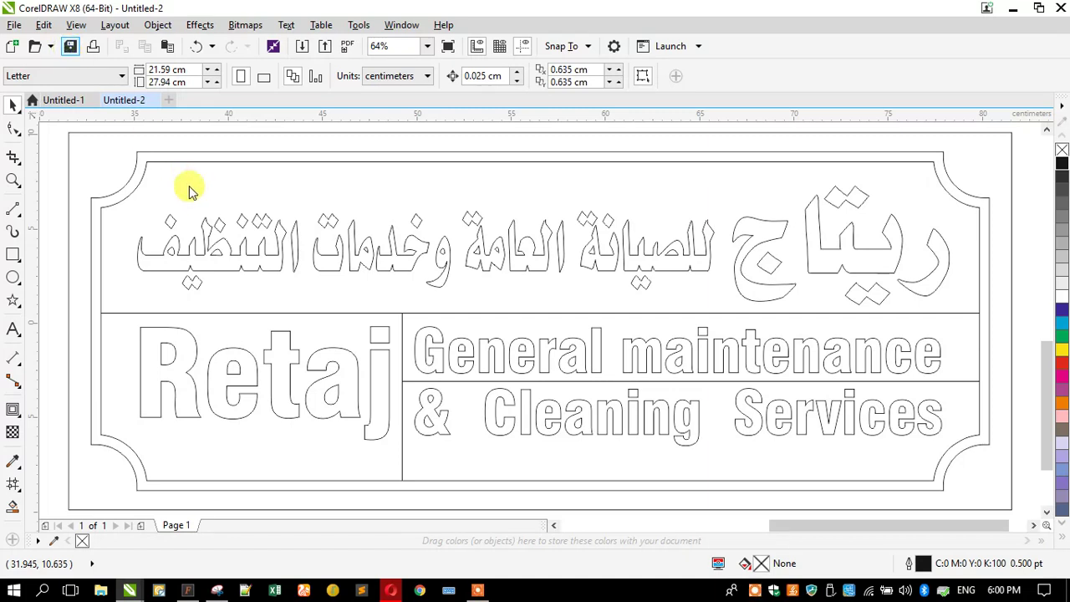
Save the new drawing to the Desktop as the CorelDRAW file "Cutting File for Plotter".
{"action": "key", "text": "ctrl+s"}
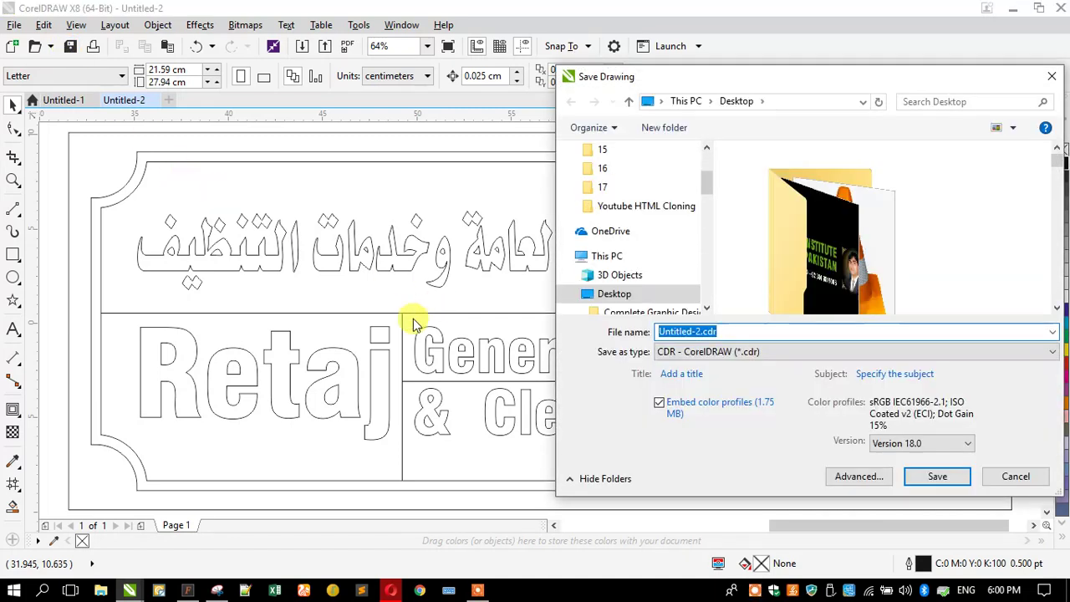
{"action": "type", "text": "Cutt"}
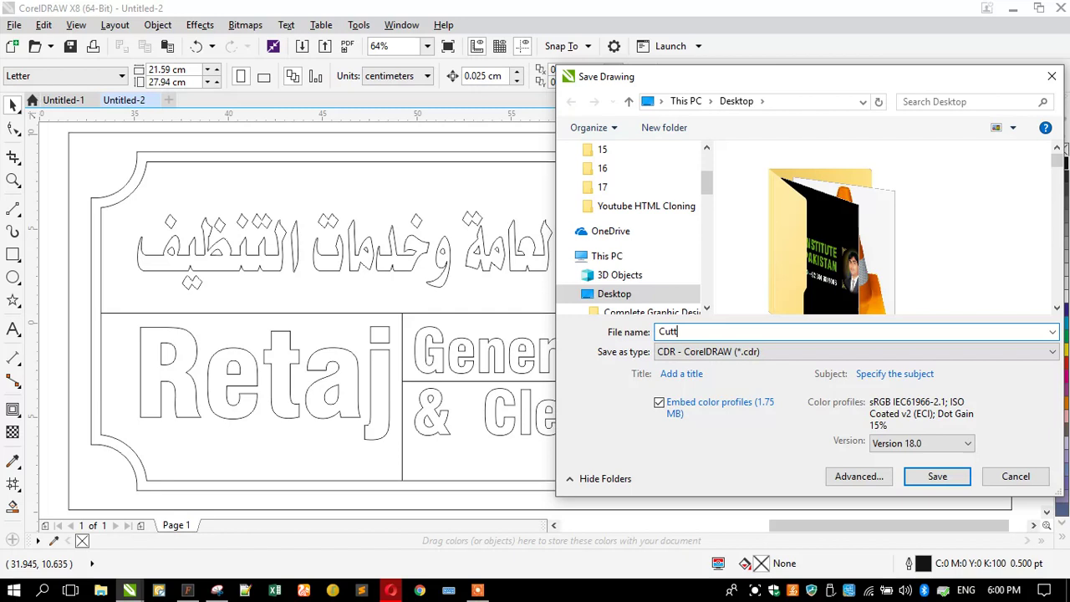
{"action": "type", "text": "ing File for Ploo"}
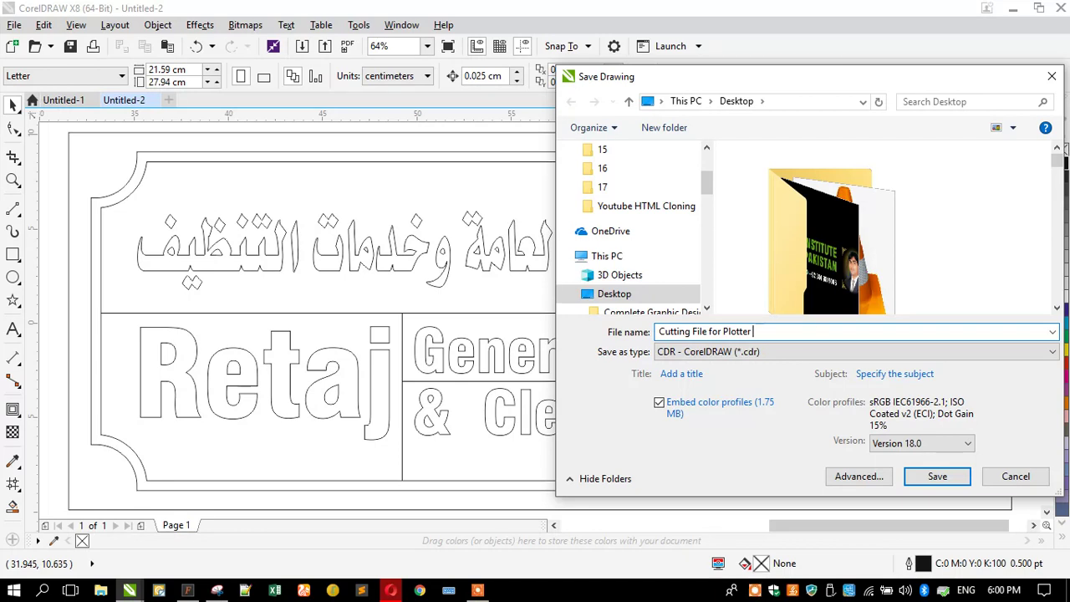
{"action": "key", "text": "Return"}
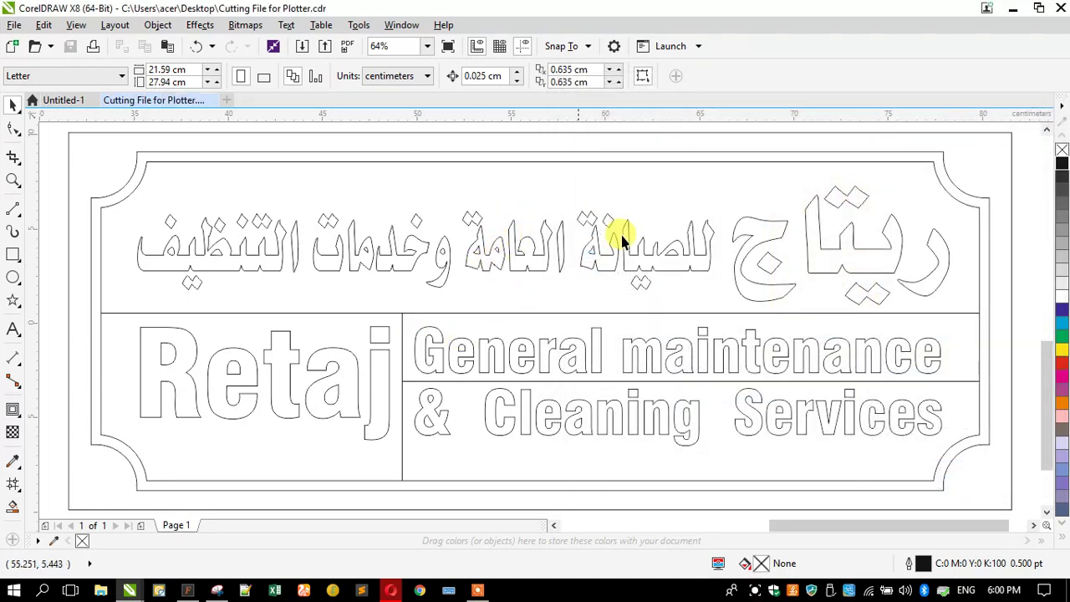
Switch to the Windows desktop and refresh it to check for the saved cutting file.
{"action": "left_click", "coordinate": [1012, 17]}
{"action": "right_click", "coordinate": [462, 143]}
{"action": "left_click", "coordinate": [499, 193]}
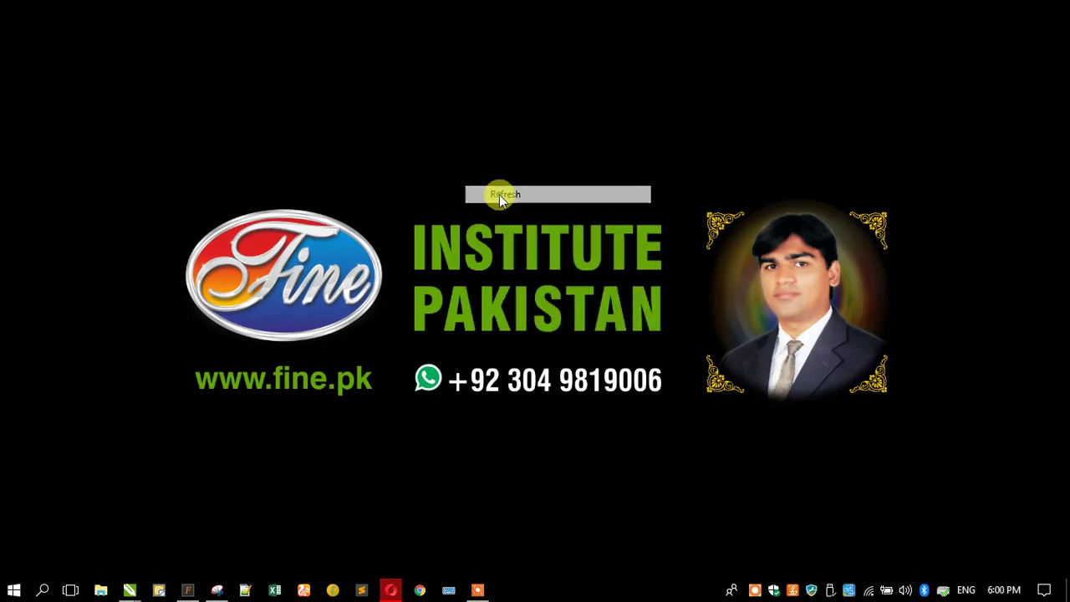
{"action": "right_click", "coordinate": [400, 152]}
{"action": "left_click", "coordinate": [441, 198]}
{"action": "right_click", "coordinate": [359, 153]}
{"action": "left_click", "coordinate": [384, 198]}
{"action": "right_click", "coordinate": [360, 161]}
{"action": "left_click", "coordinate": [386, 205]}
{"action": "right_click", "coordinate": [357, 173]}
{"action": "left_click", "coordinate": [384, 219]}
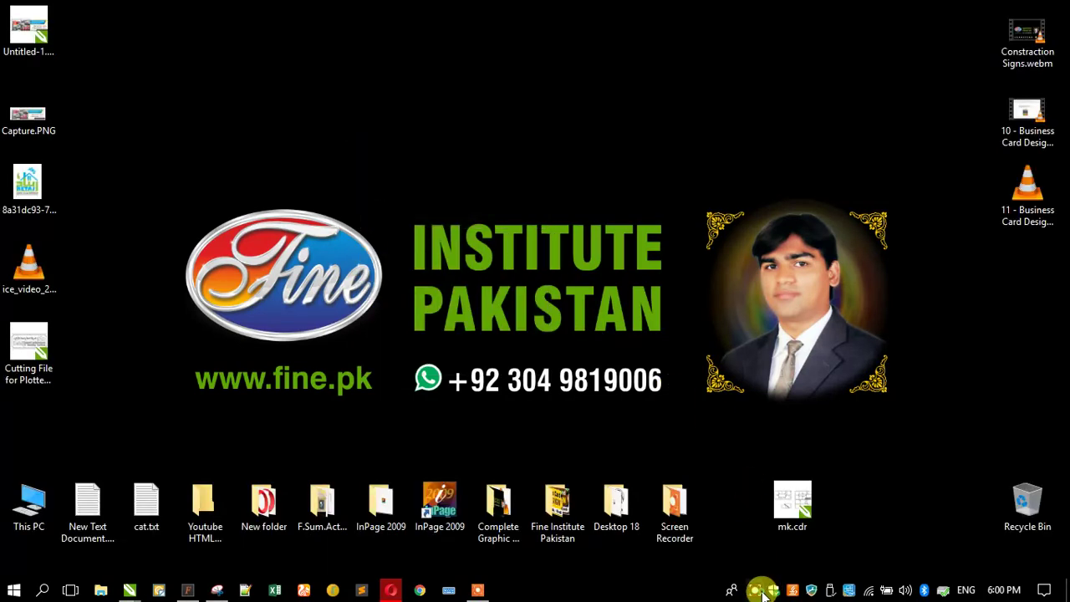